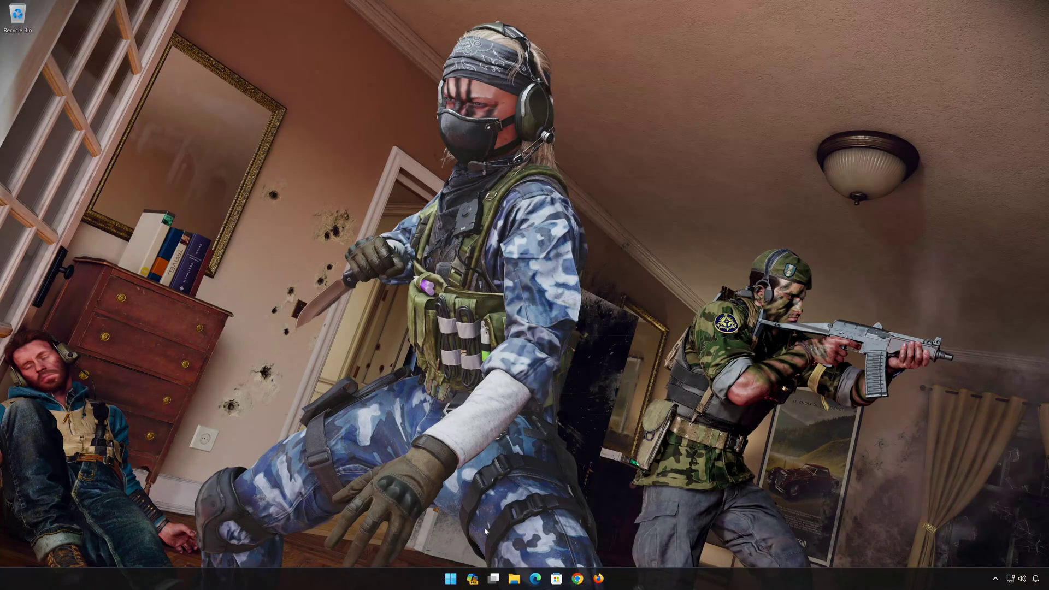
Step: Search Start for cmd and run Command Prompt as administrator
left_click(451, 574)
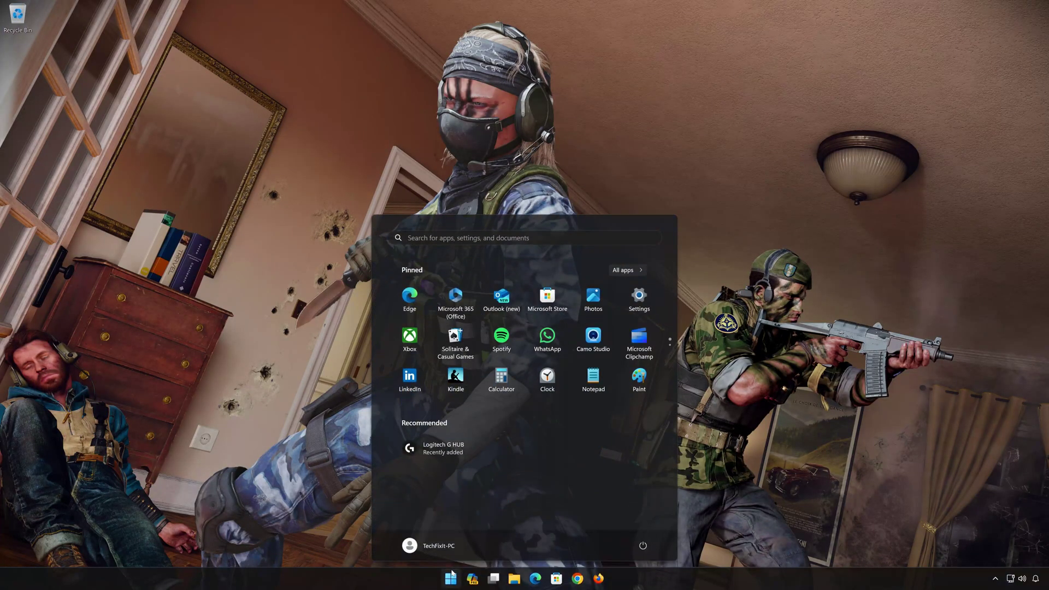
type("cmd")
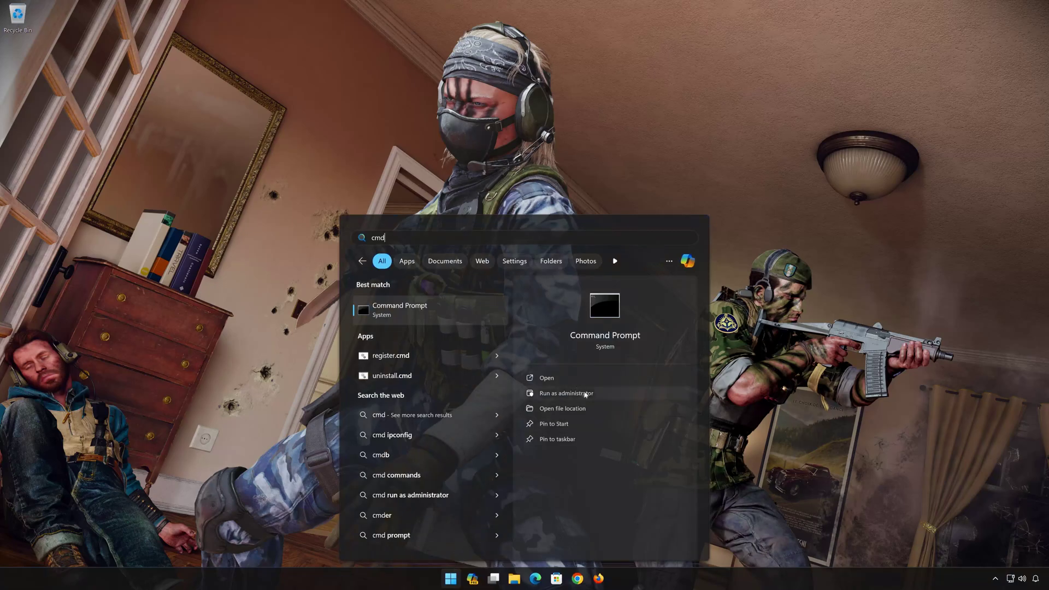
left_click(616, 395)
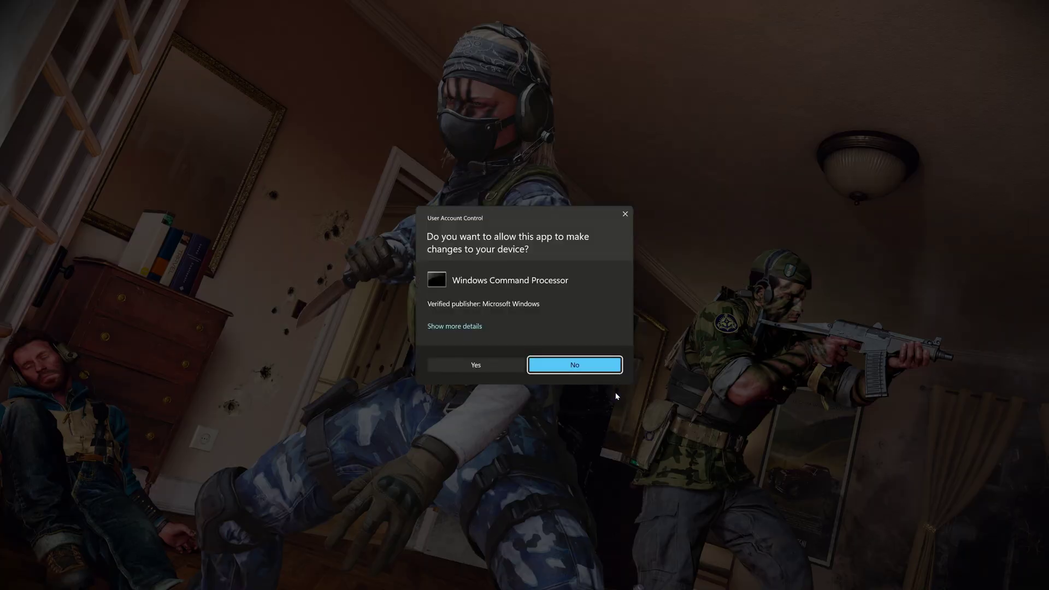
Step: Approve the UAC prompt, centre the console window and run ipconfig /release
left_click(481, 368)
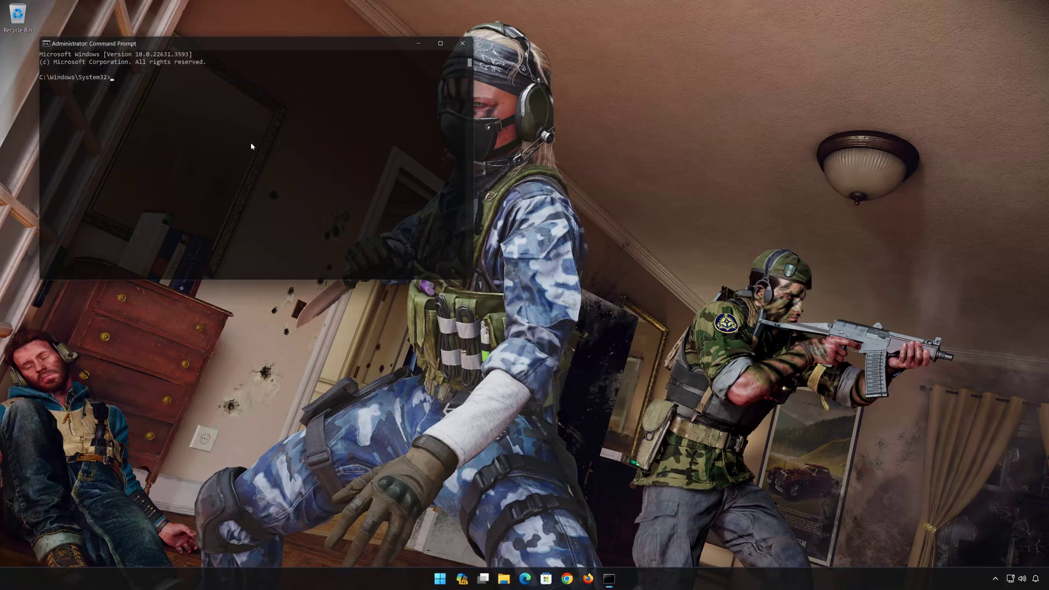
left_click_drag(294, 50, 574, 126)
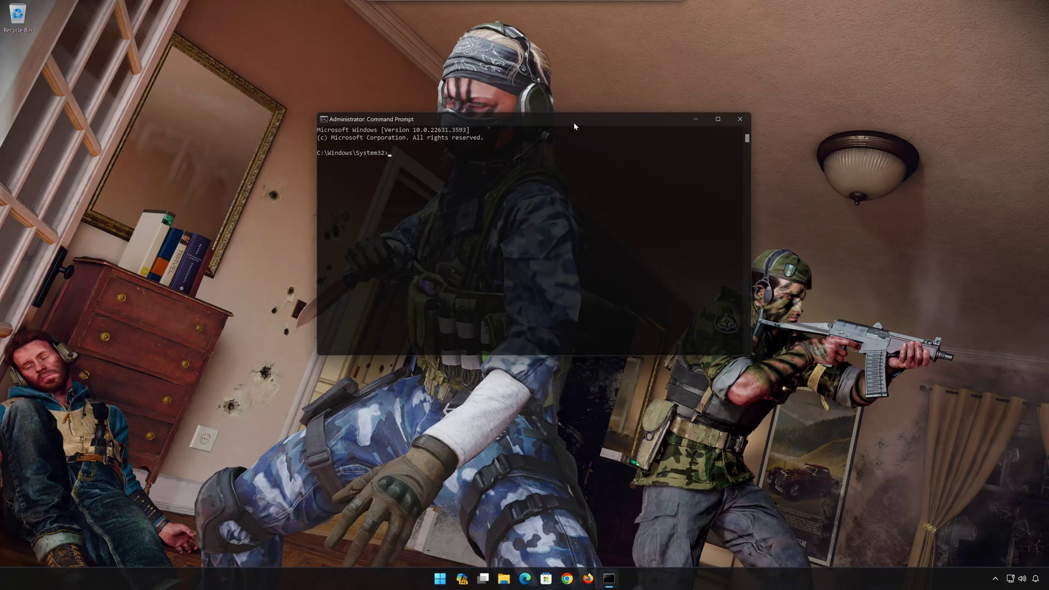
type("i")
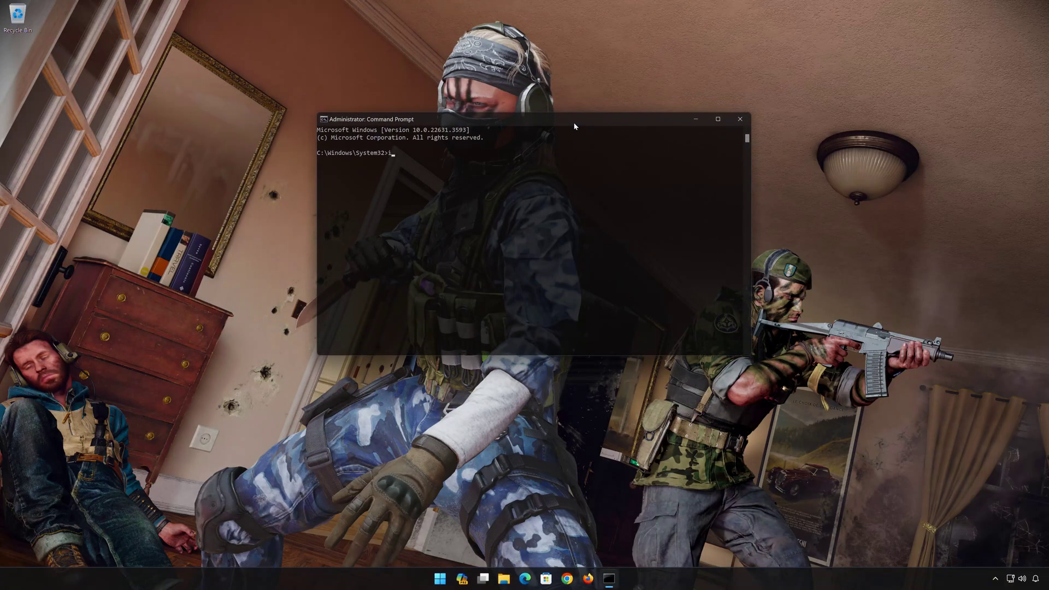
type("pconf")
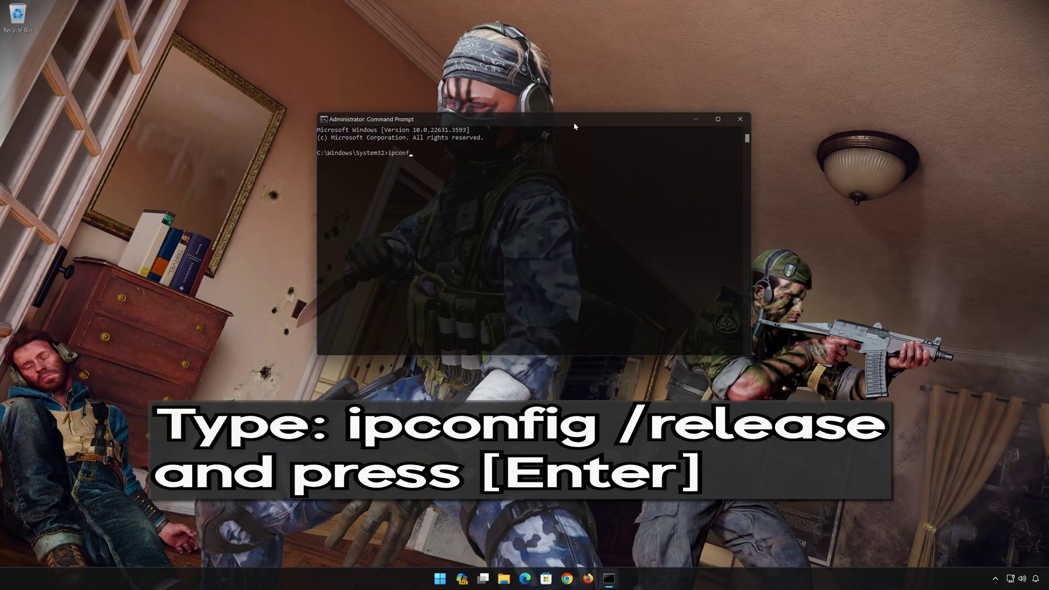
type("ig /release")
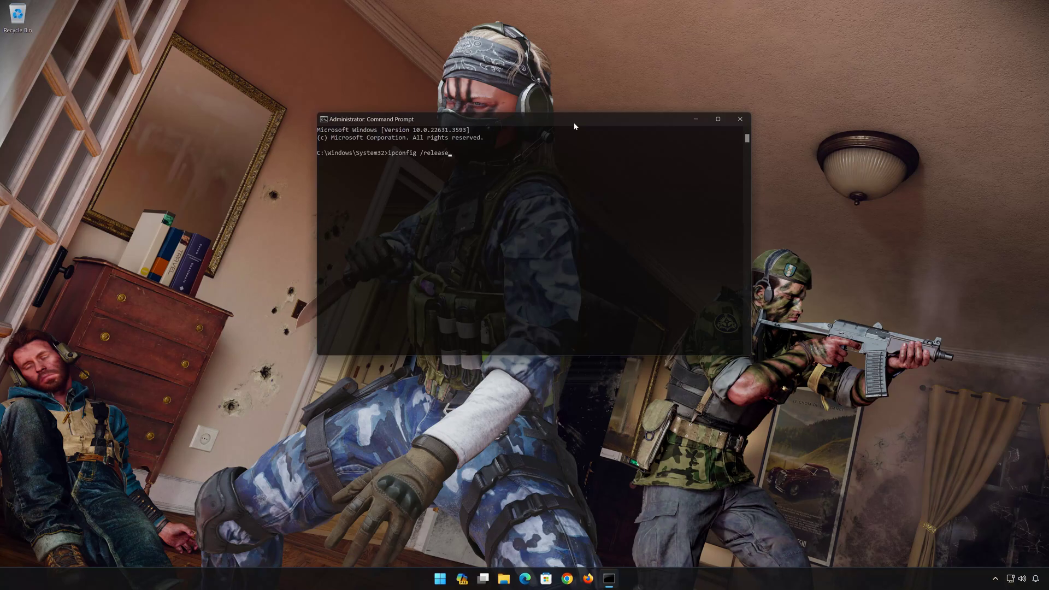
key("Return")
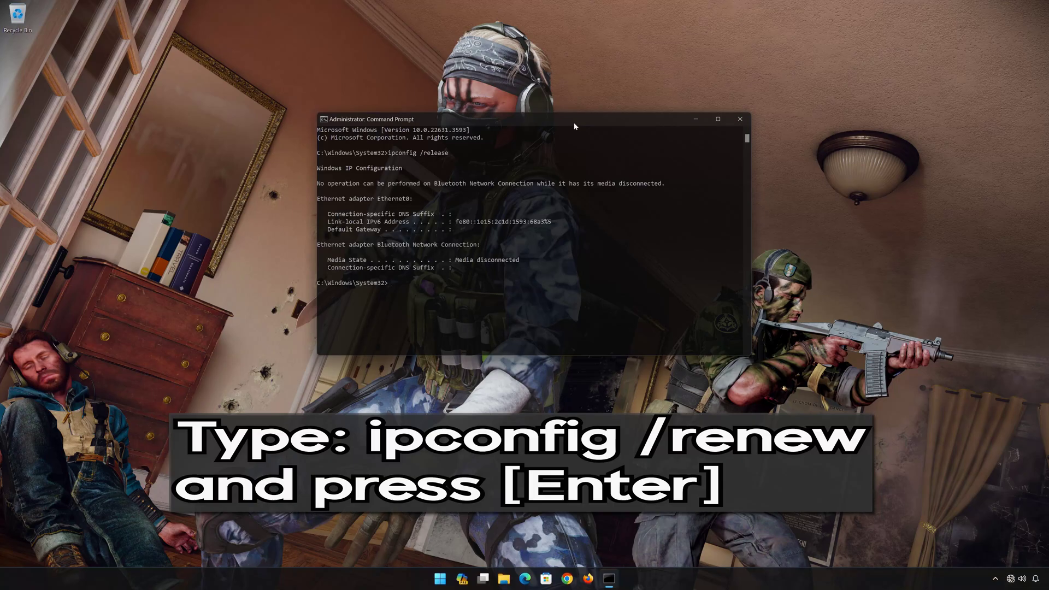
Step: Run ipconfig /renew so Ethernet0 gets IPv4 address 192.168.236.129 again
type("ipc")
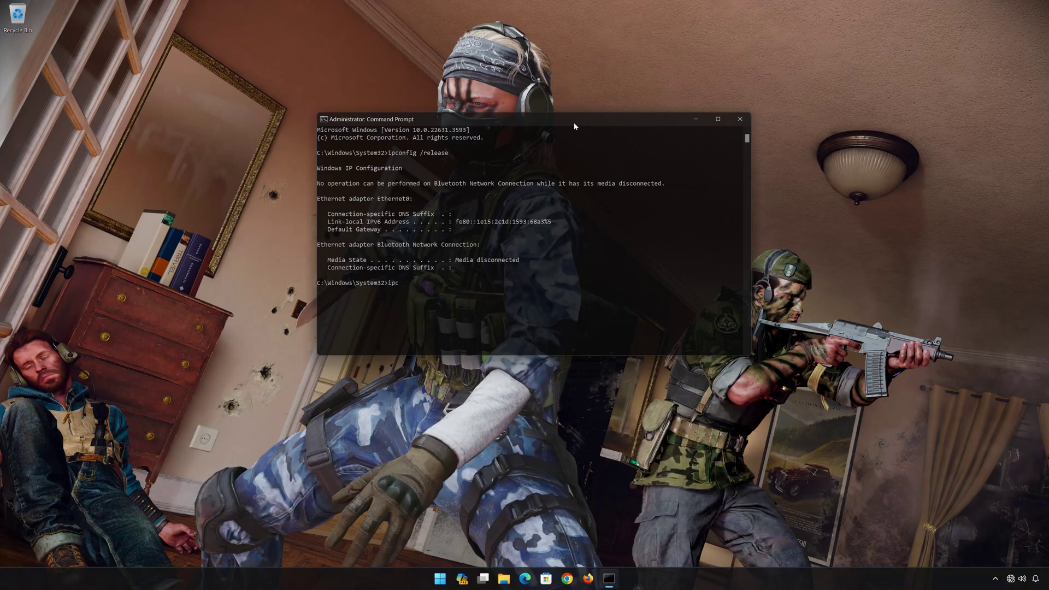
type("onfig /renew")
key("Return")
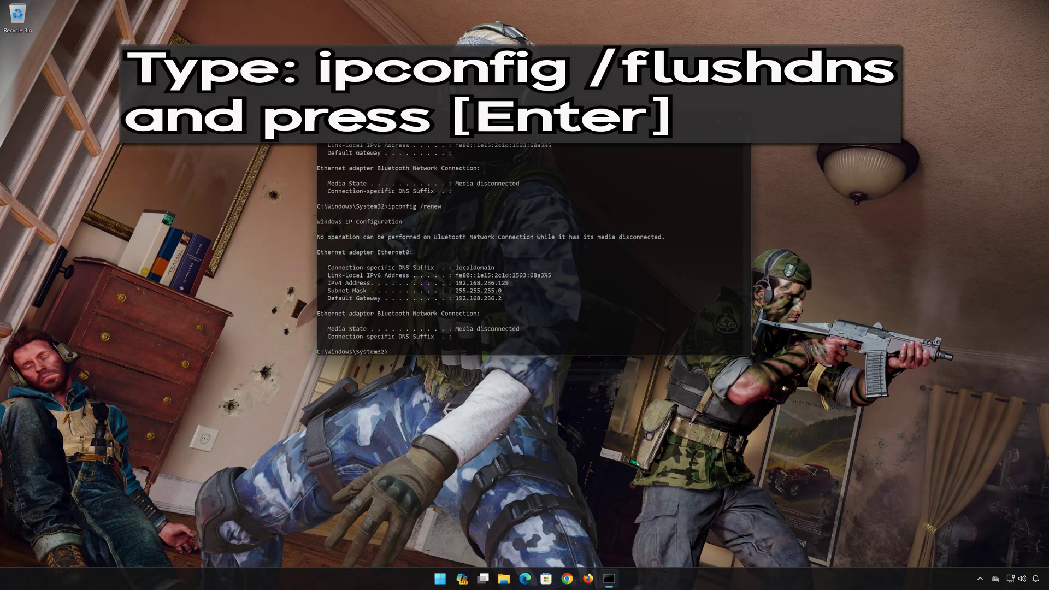
Step: Flush the DNS resolver cache with ipconfig /flushdns, then enter the exit command
type("ipconfig")
type("/flush")
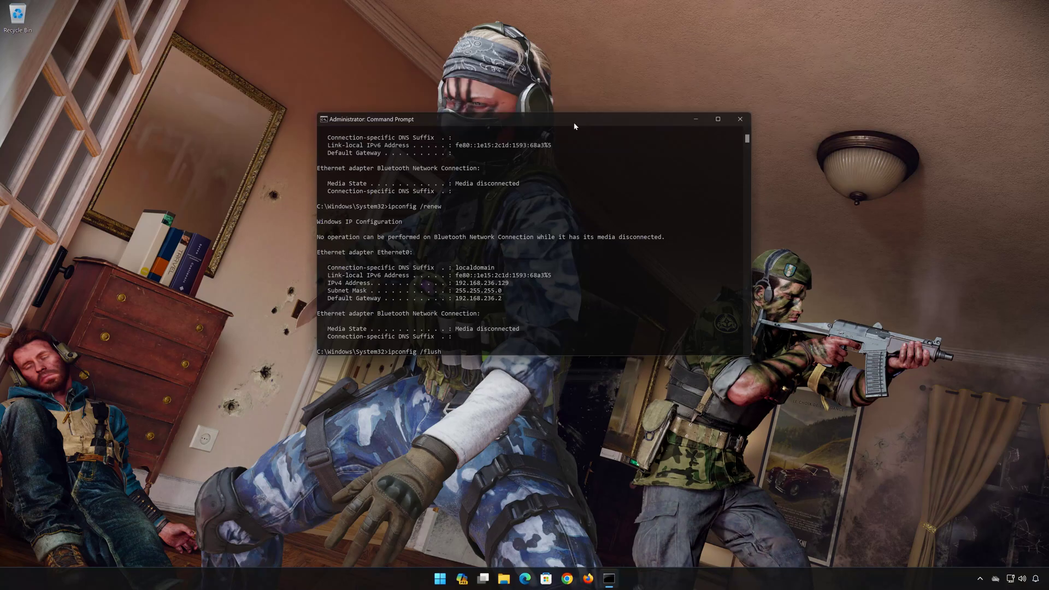
type("dns")
key("Return")
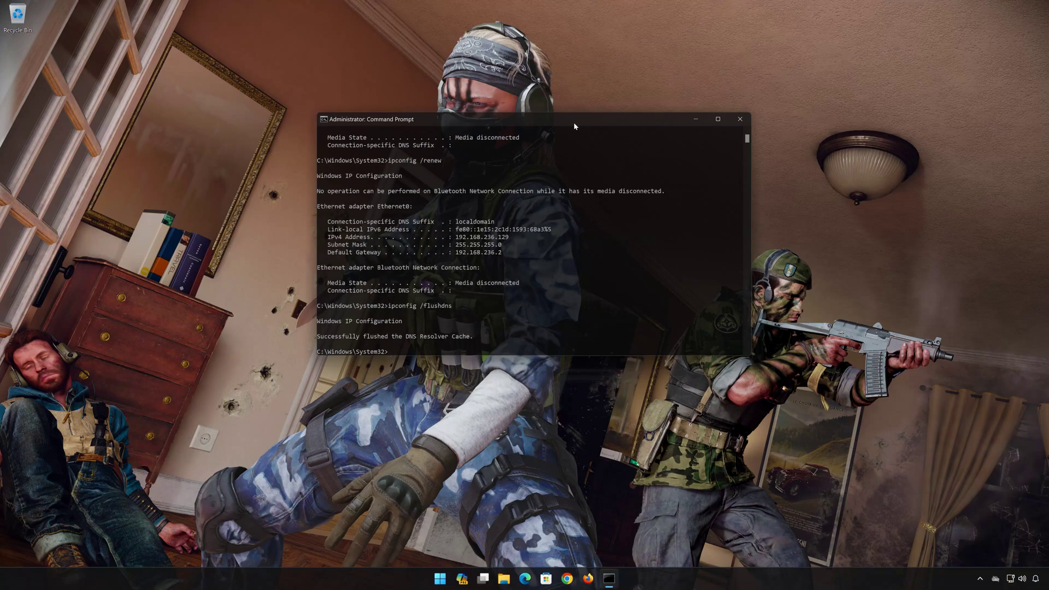
type("exit")
Step: Close Command Prompt and restart the computer from the Start menu power options
key("Return")
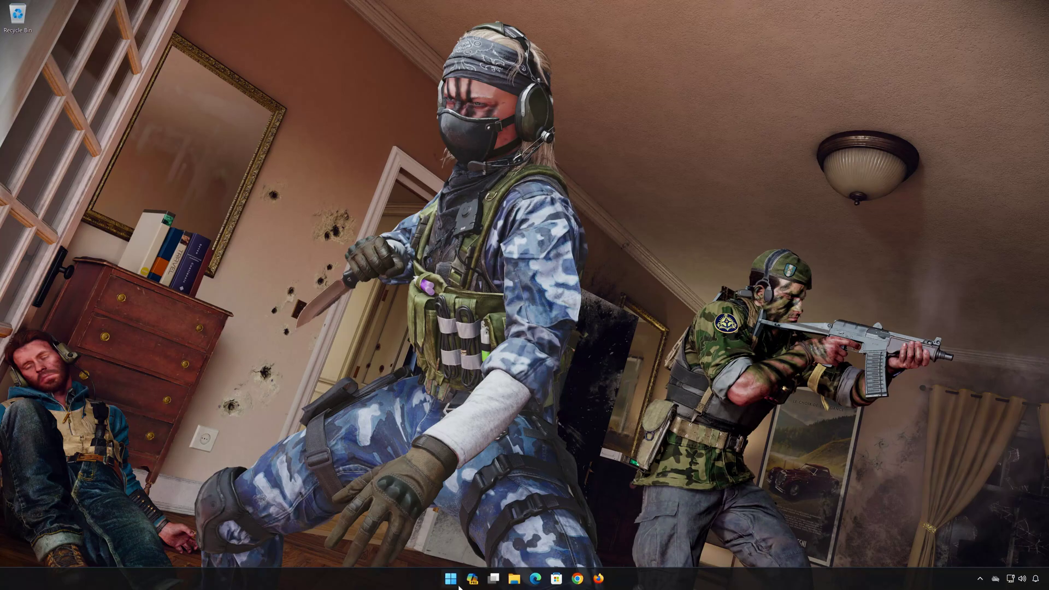
left_click(458, 583)
left_click(643, 546)
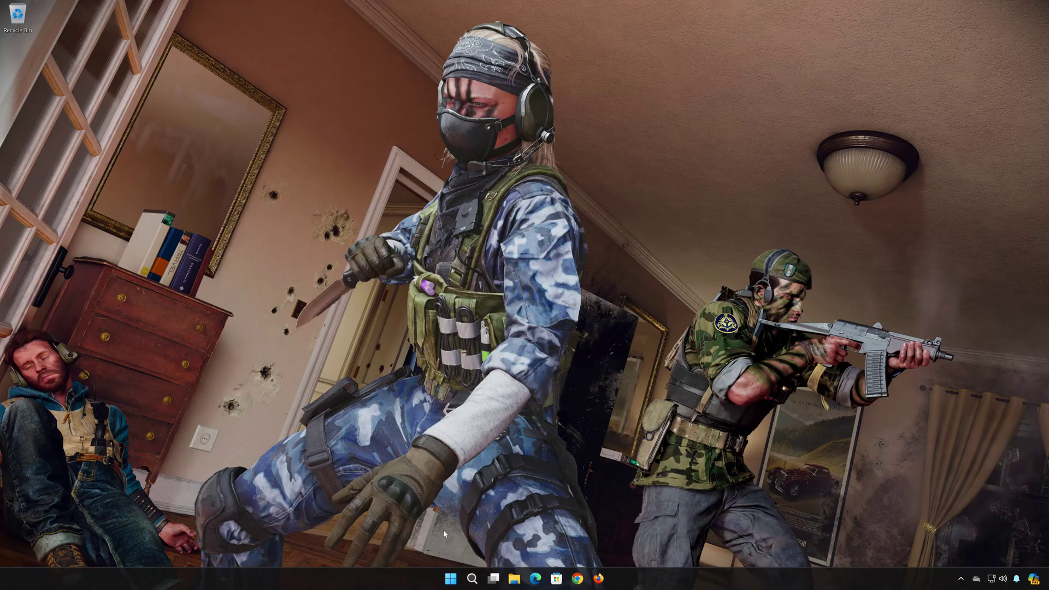
Step: Open Settings from Start and go to Privacy & security > Windows Security
left_click(447, 580)
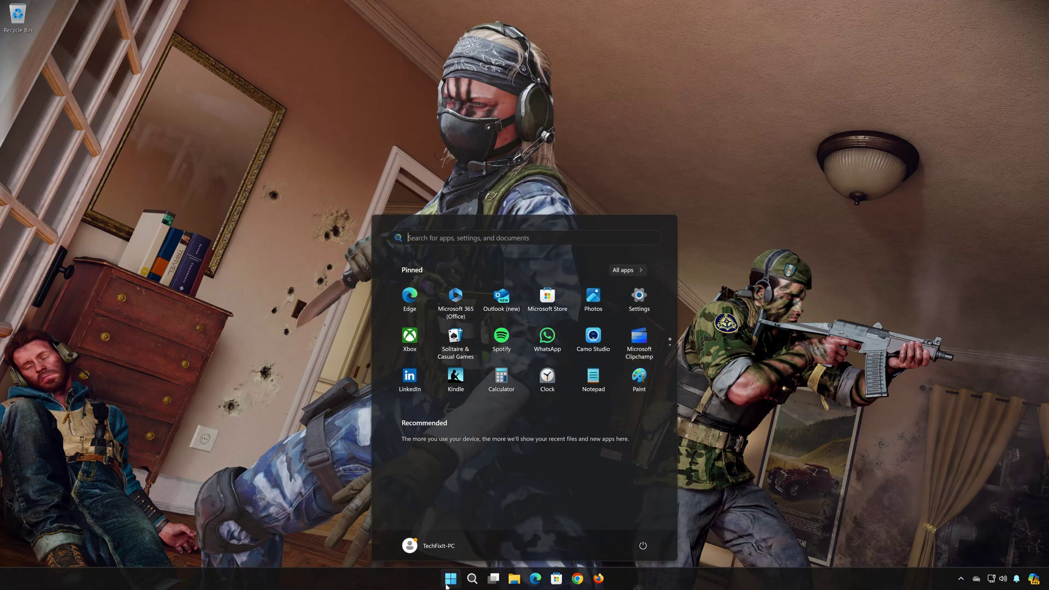
left_click(640, 301)
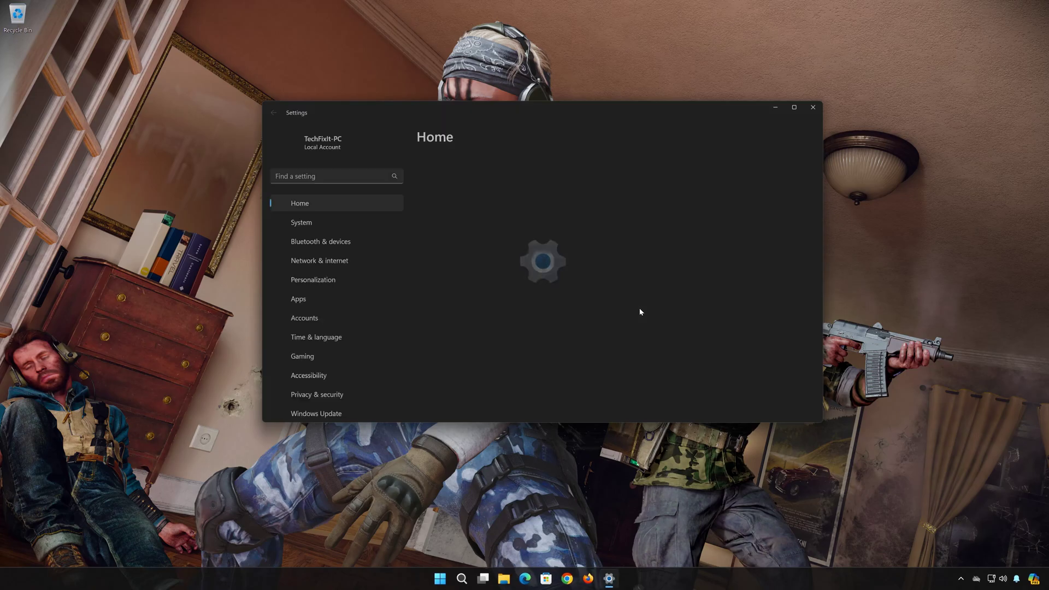
left_click(311, 396)
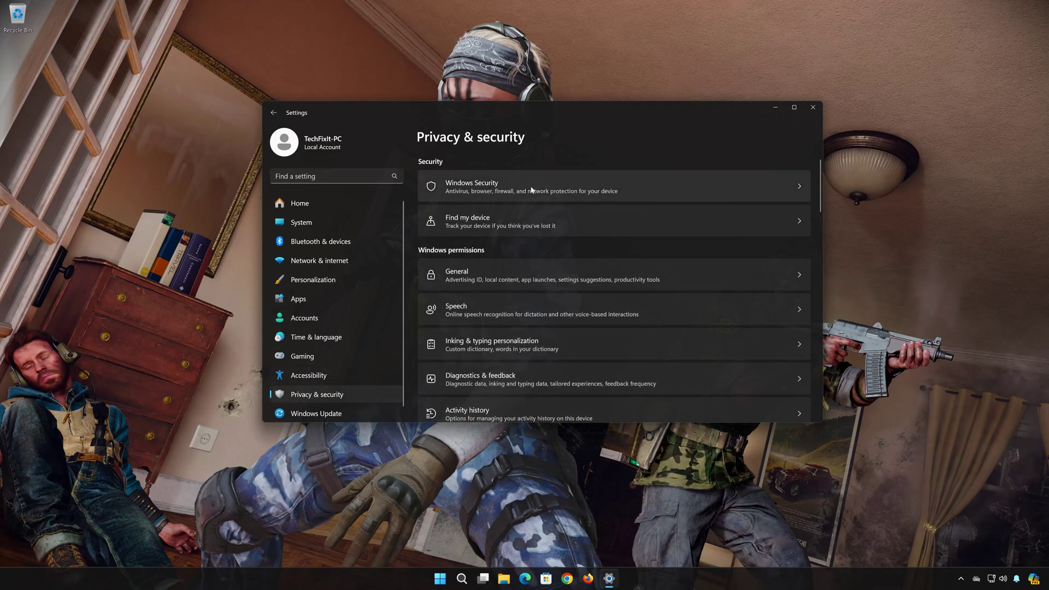
left_click(512, 189)
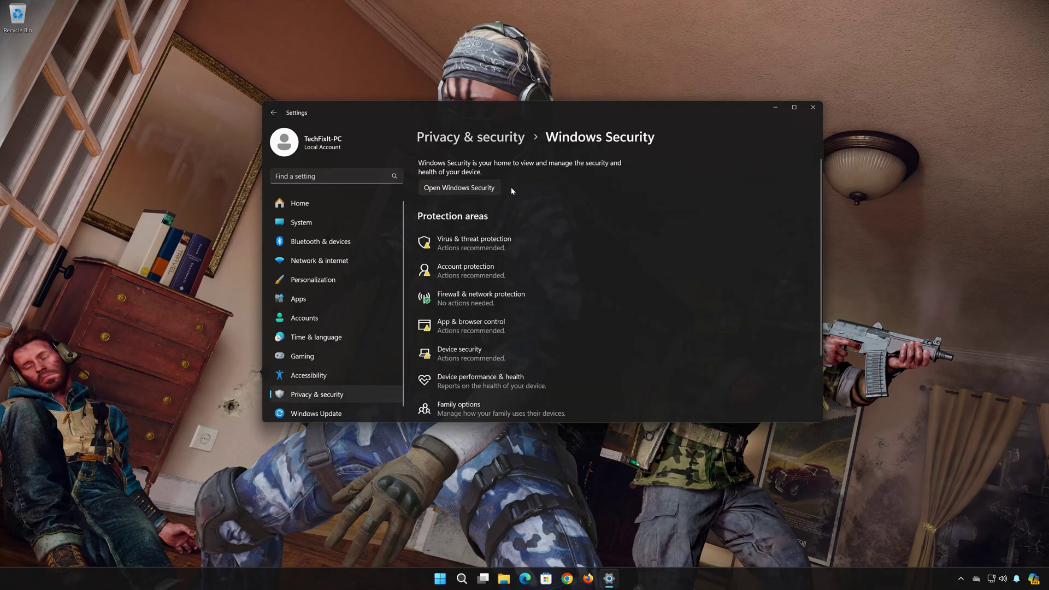
Step: Switch off the Domain network Defender Firewall under Firewall & network protection, approving UAC
left_click(482, 302)
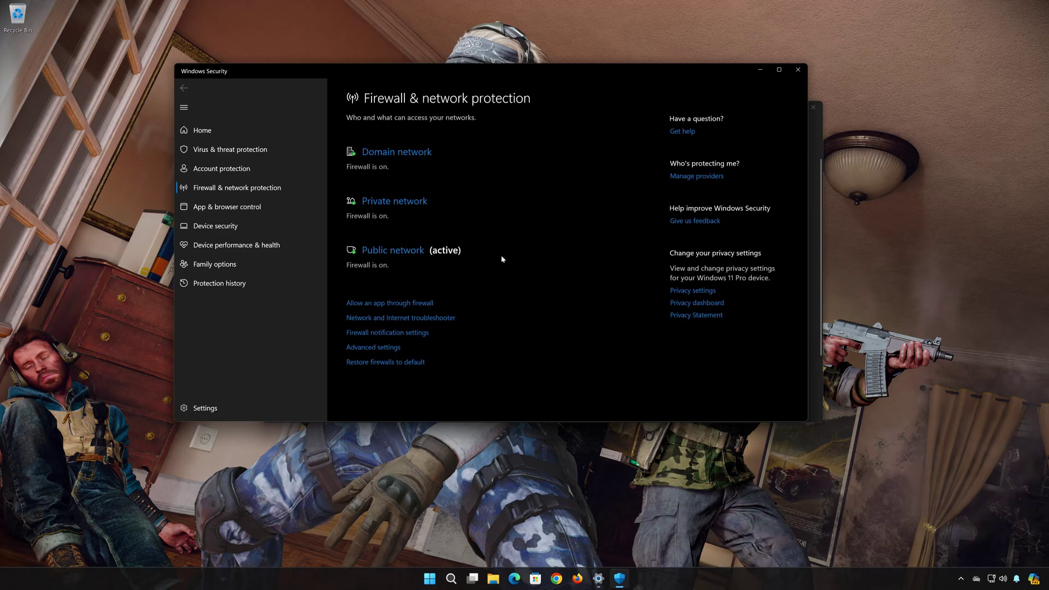
left_click(409, 158)
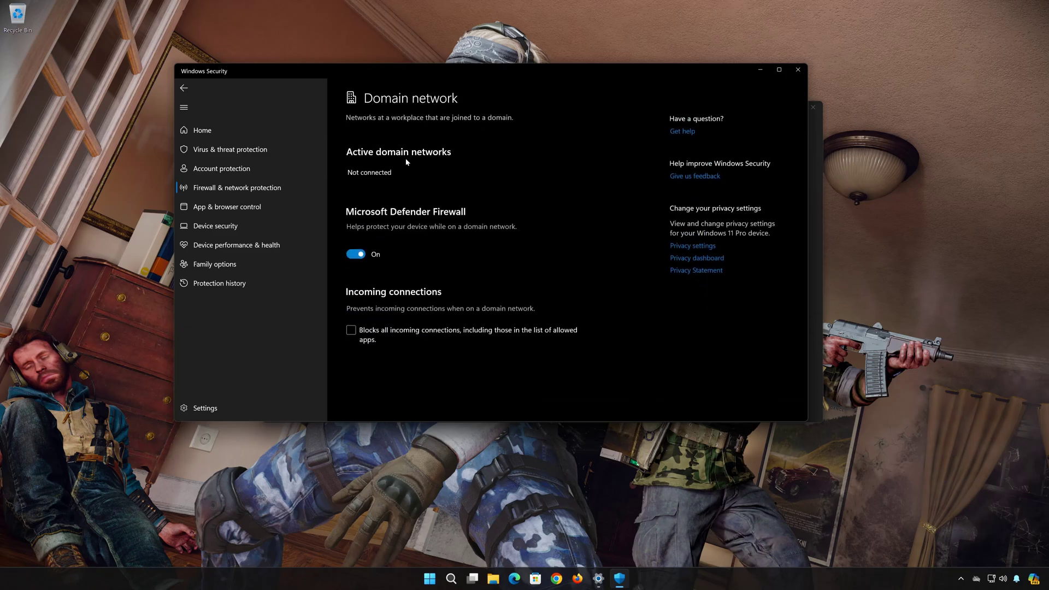
left_click(355, 254)
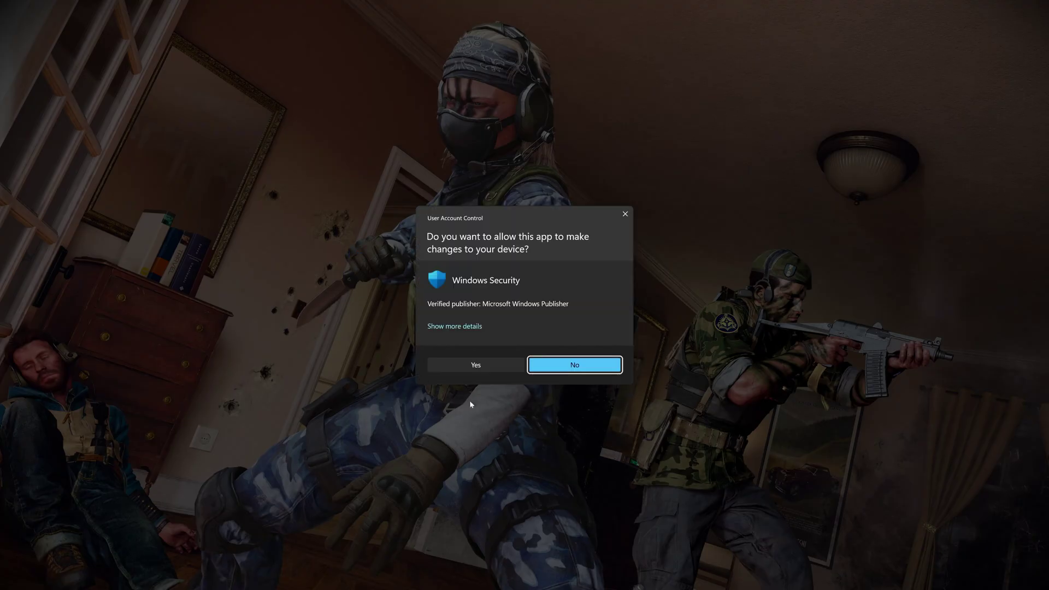
left_click(483, 363)
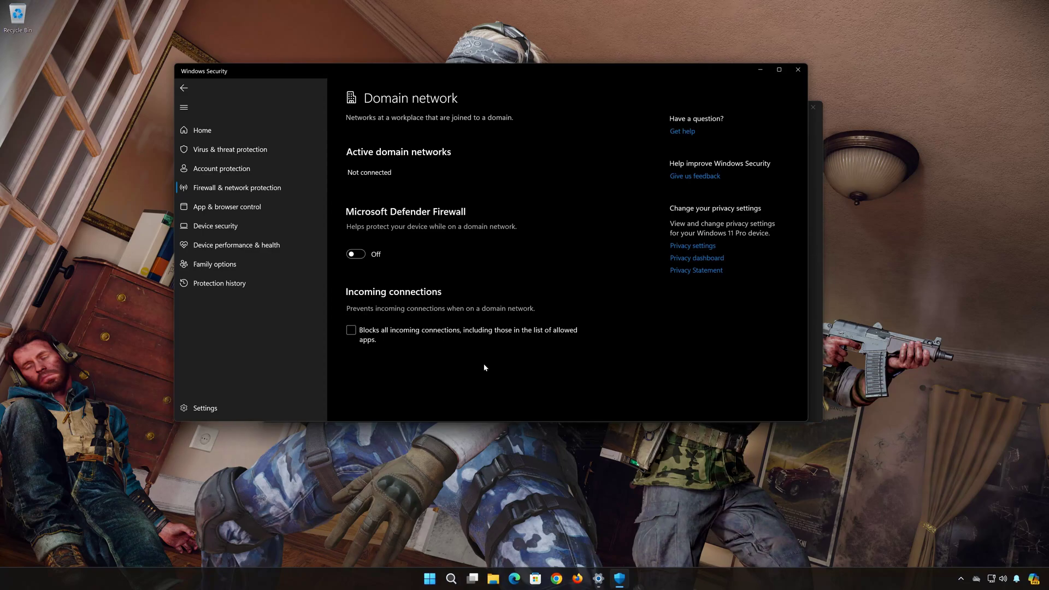
left_click(186, 88)
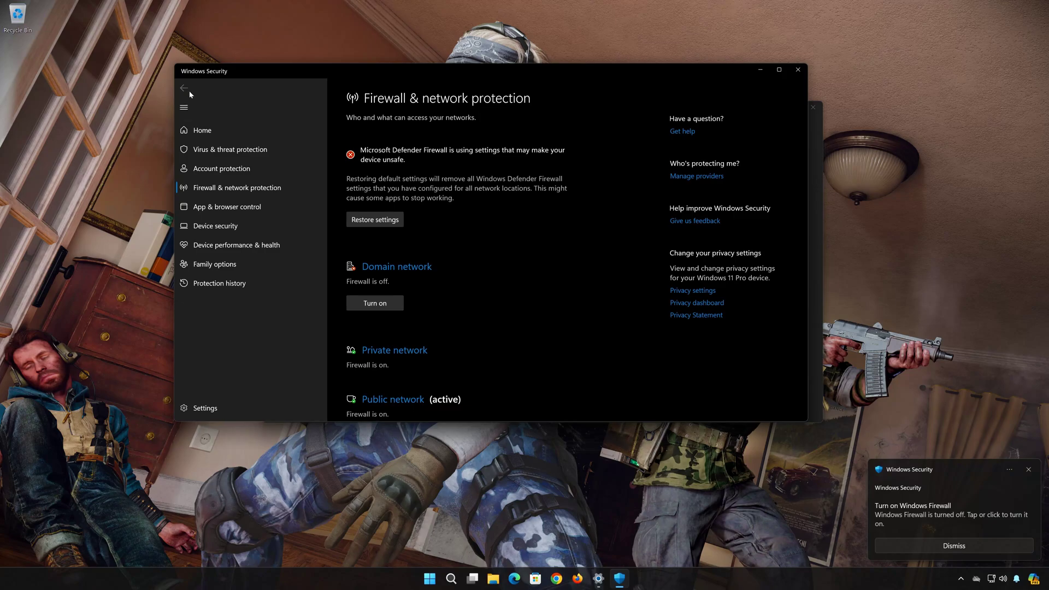
Step: Switch off the Private network Defender Firewall and approve the UAC prompt
left_click(401, 352)
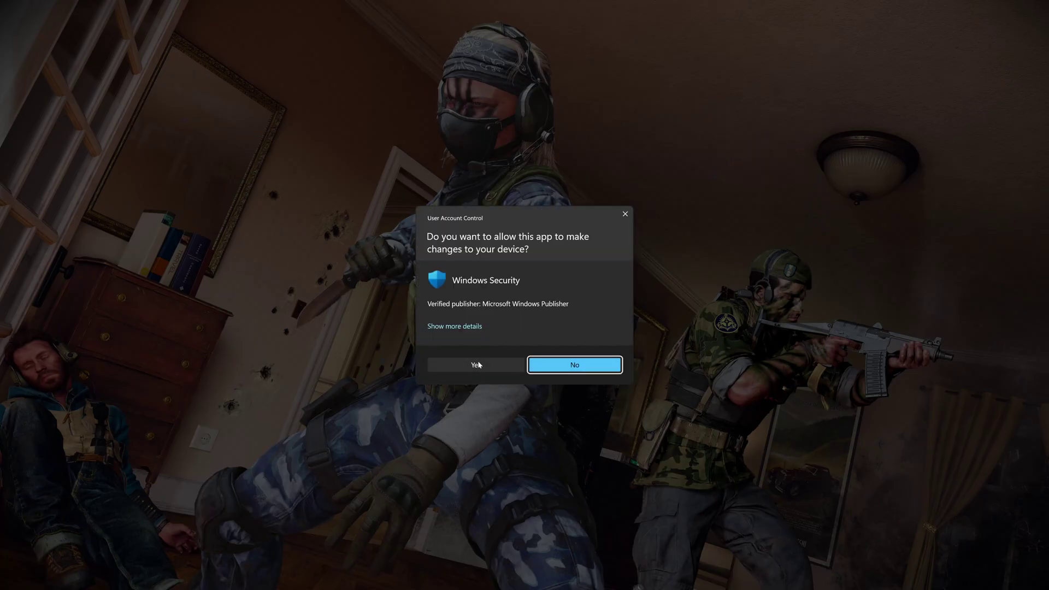
left_click(477, 365)
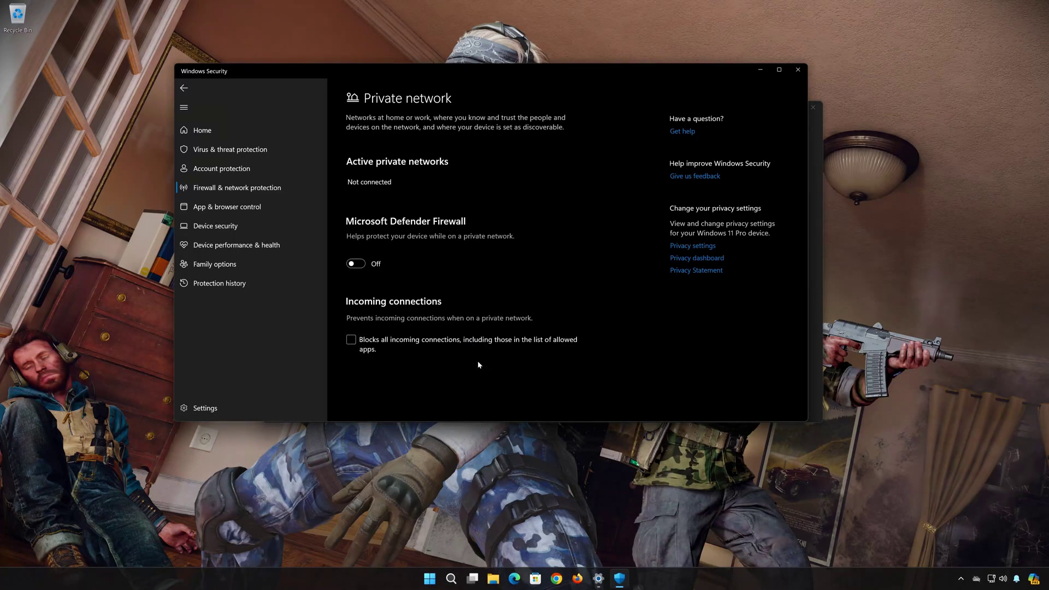
Step: Check the Public network firewall, then restore the firewall defaults and approve the UAC prompt
left_click(184, 88)
scroll(478, 300, "down", 3)
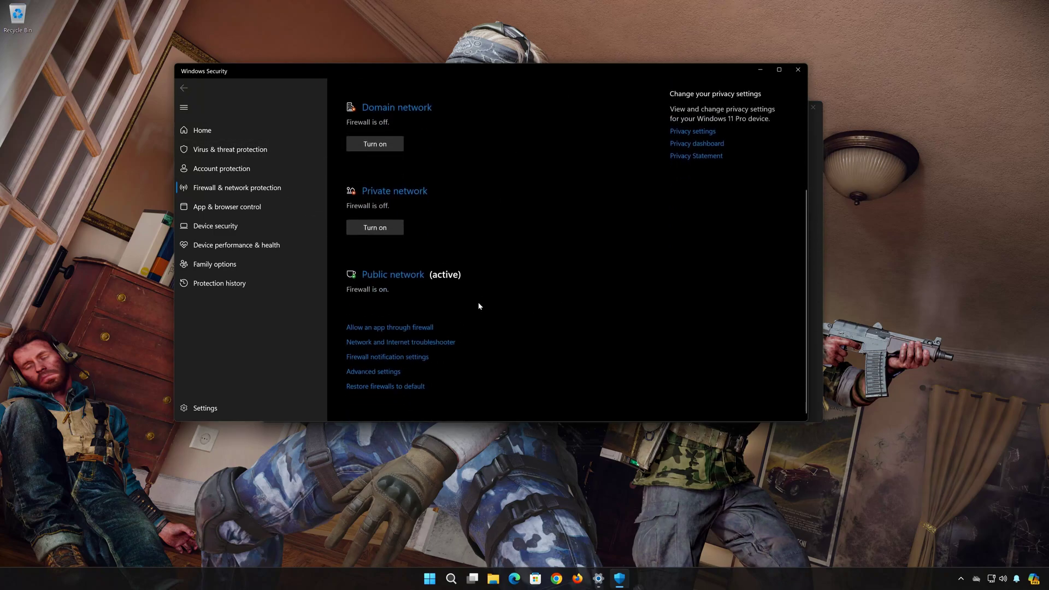
left_click(393, 274)
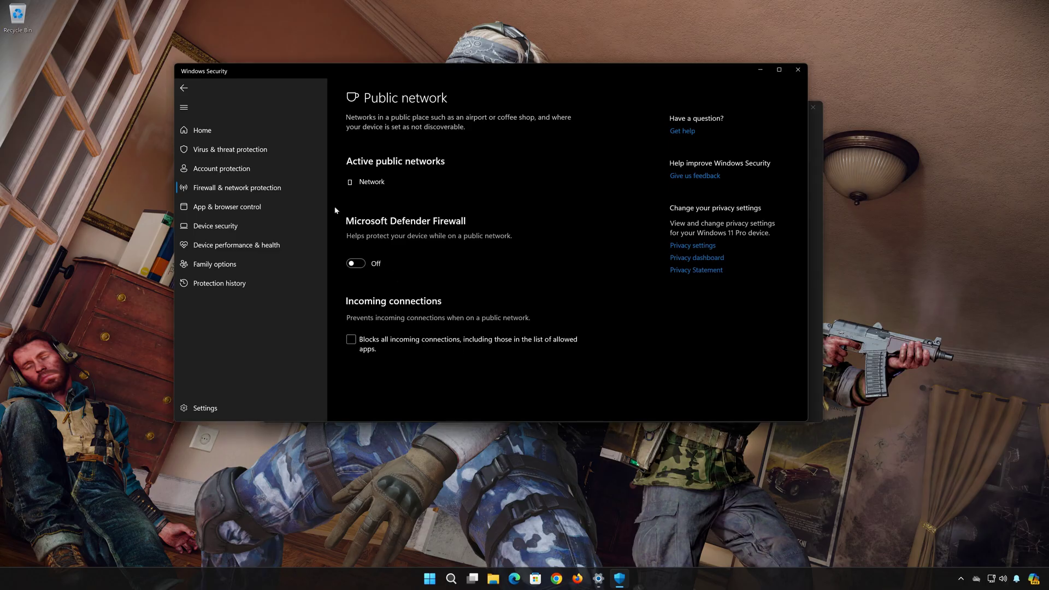
left_click(185, 90)
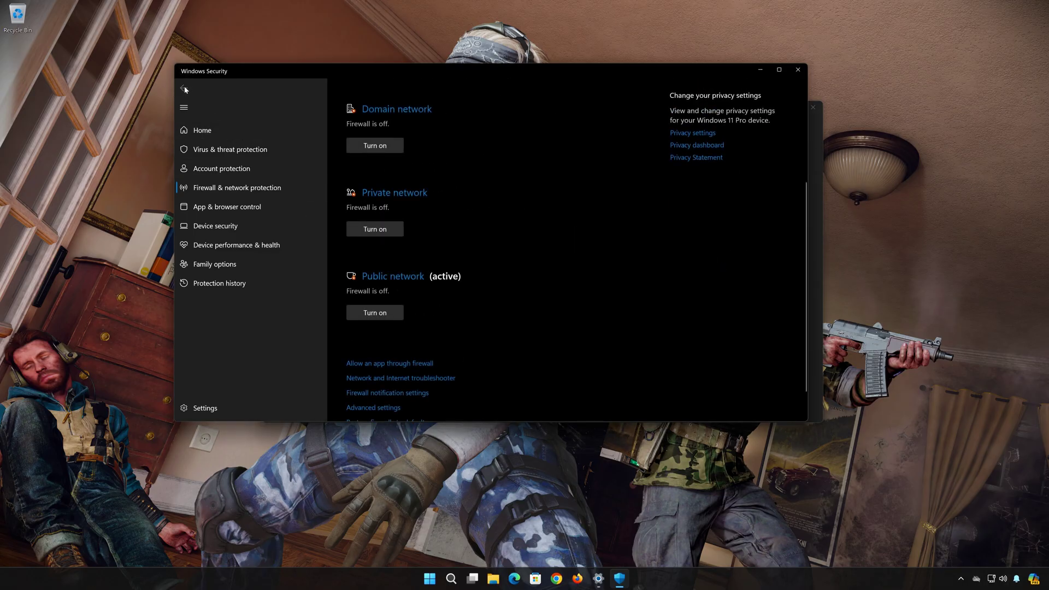
scroll(587, 232, "up", 3)
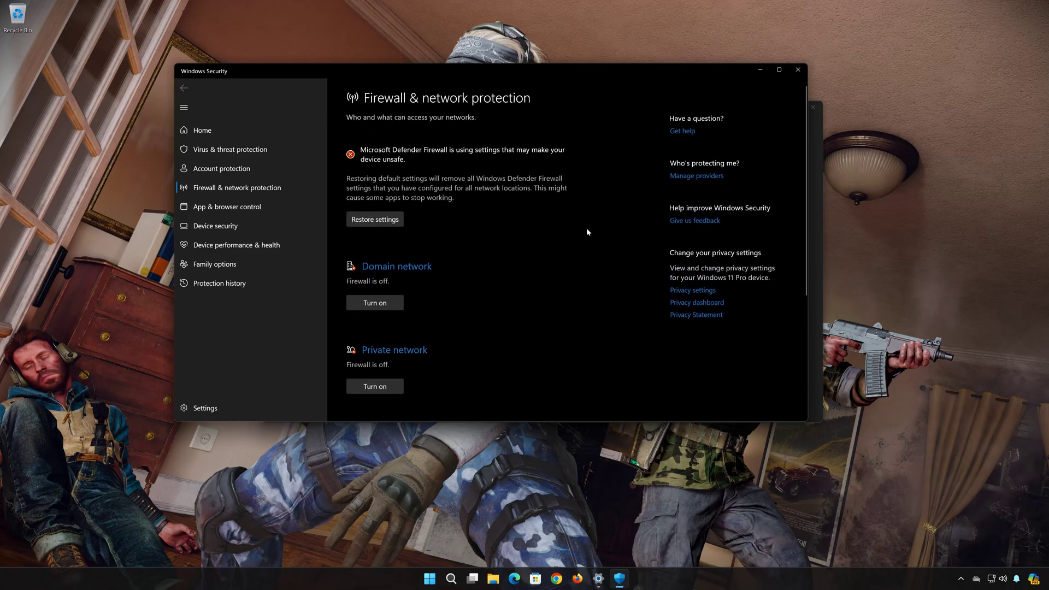
left_click(373, 224)
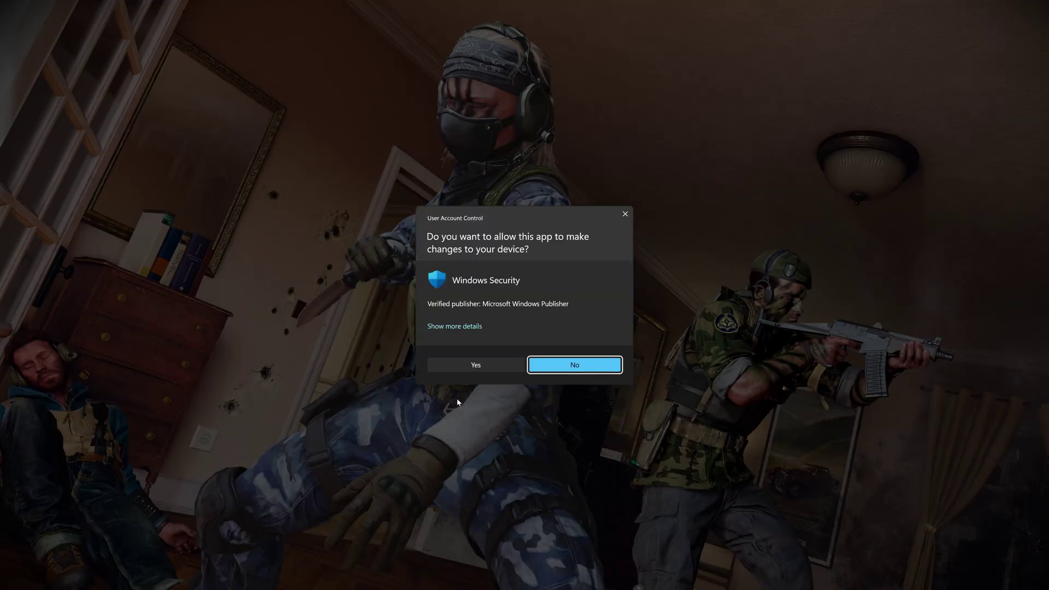
left_click(484, 364)
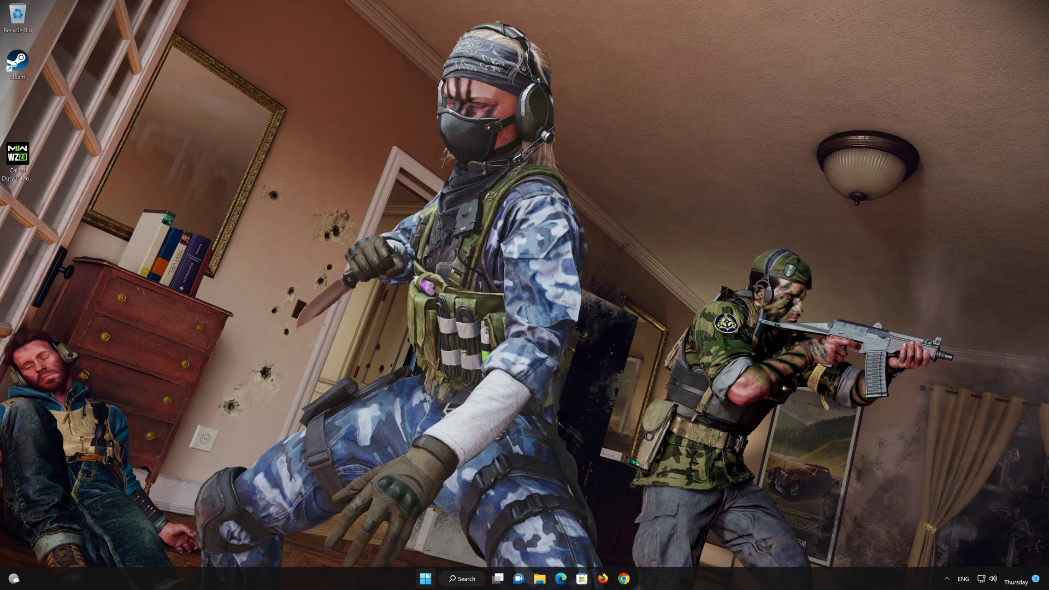
Step: Open Control Panel via Start search and go to Network and Internet
left_click(425, 579)
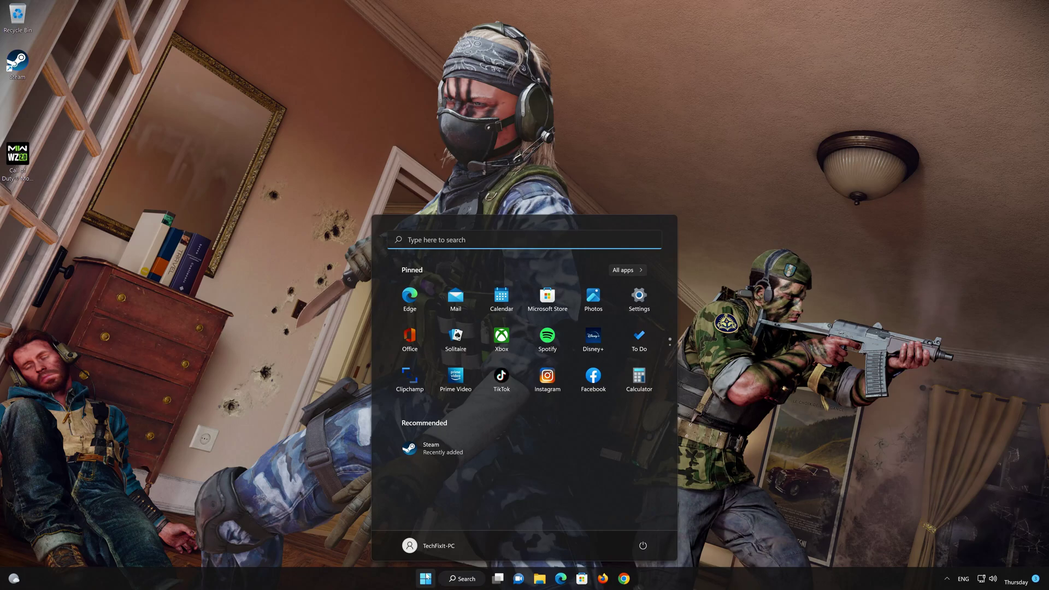
type("control panel")
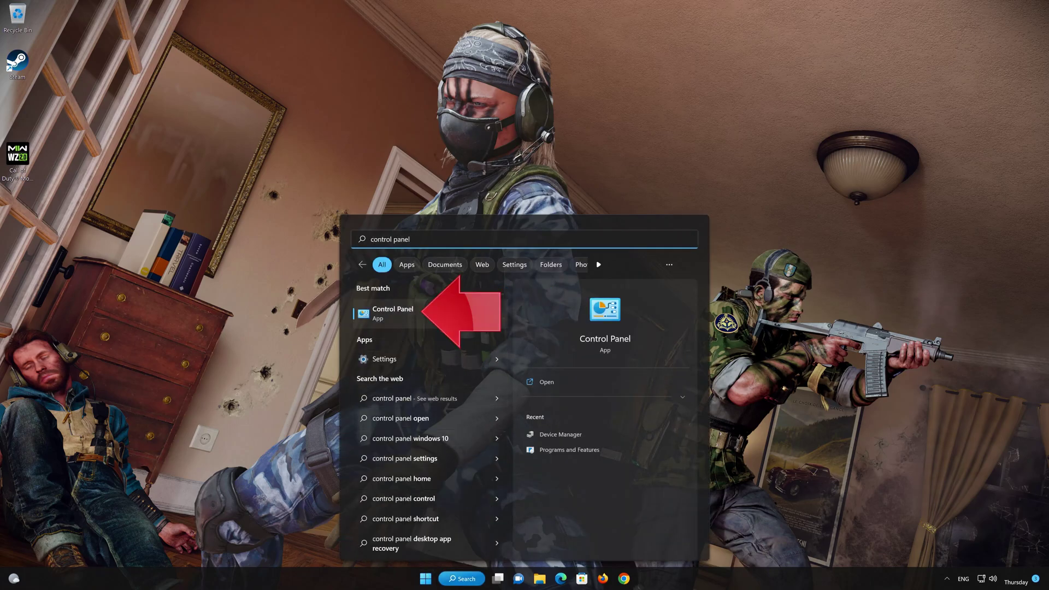
left_click(418, 316)
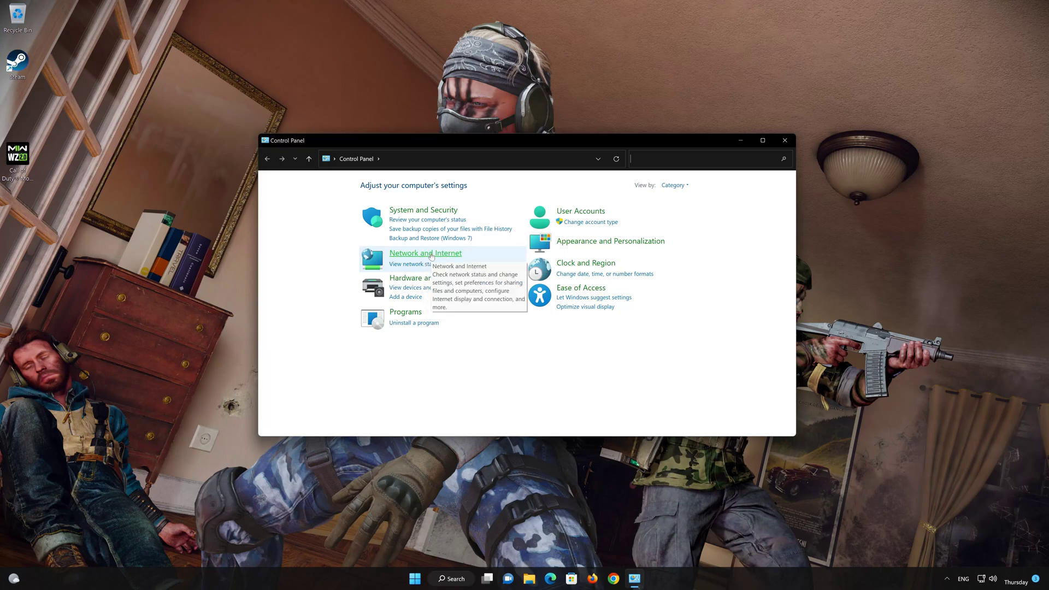
left_click(431, 255)
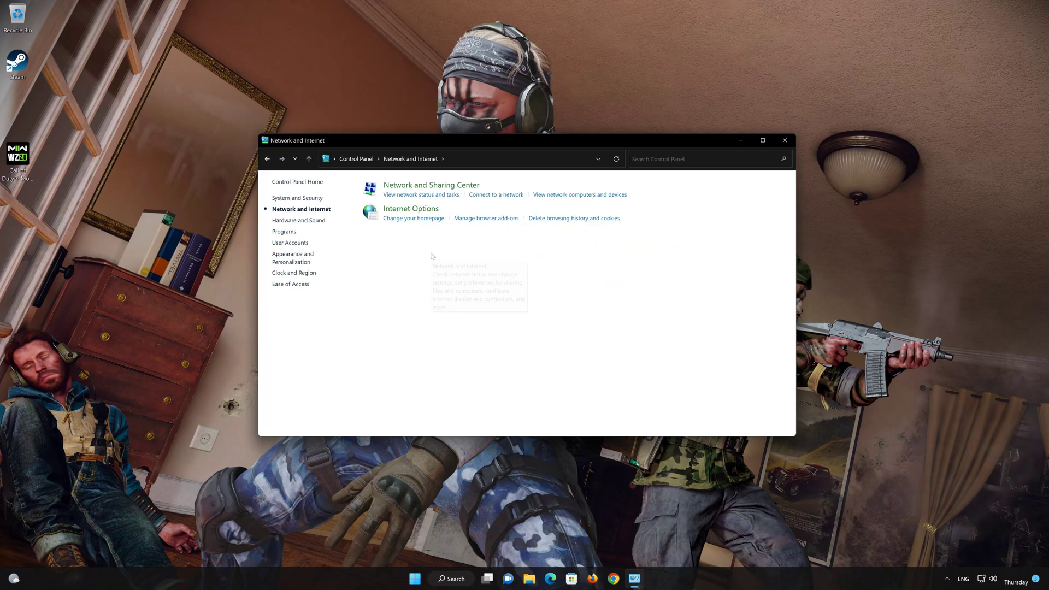
Step: Open Ethernet0's Internet Protocol Version 4 (TCP/IPv4) Properties from Network and Sharing Center
left_click(443, 186)
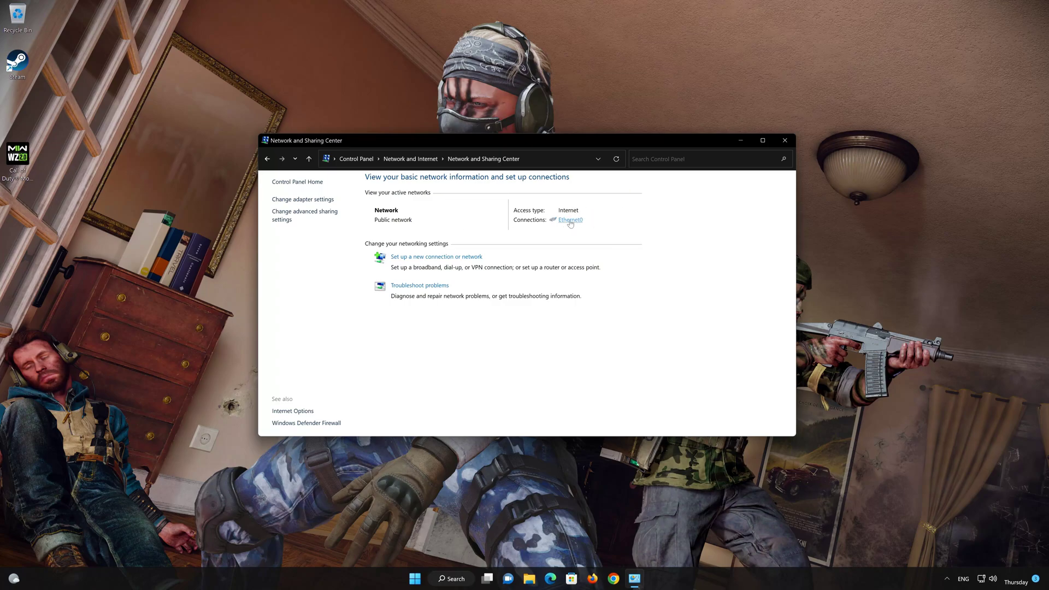
left_click(569, 221)
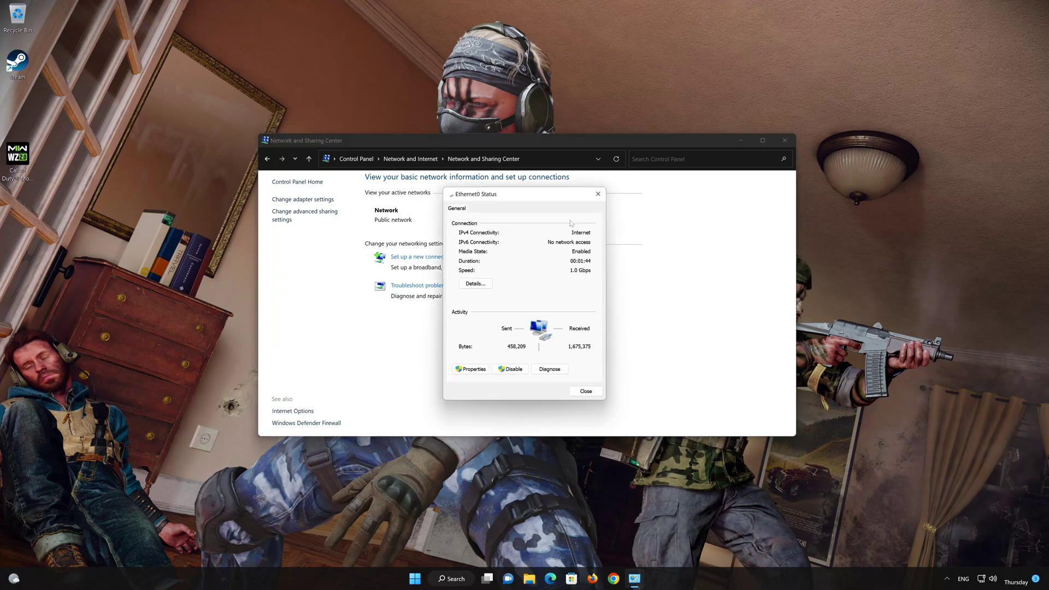
left_click(472, 369)
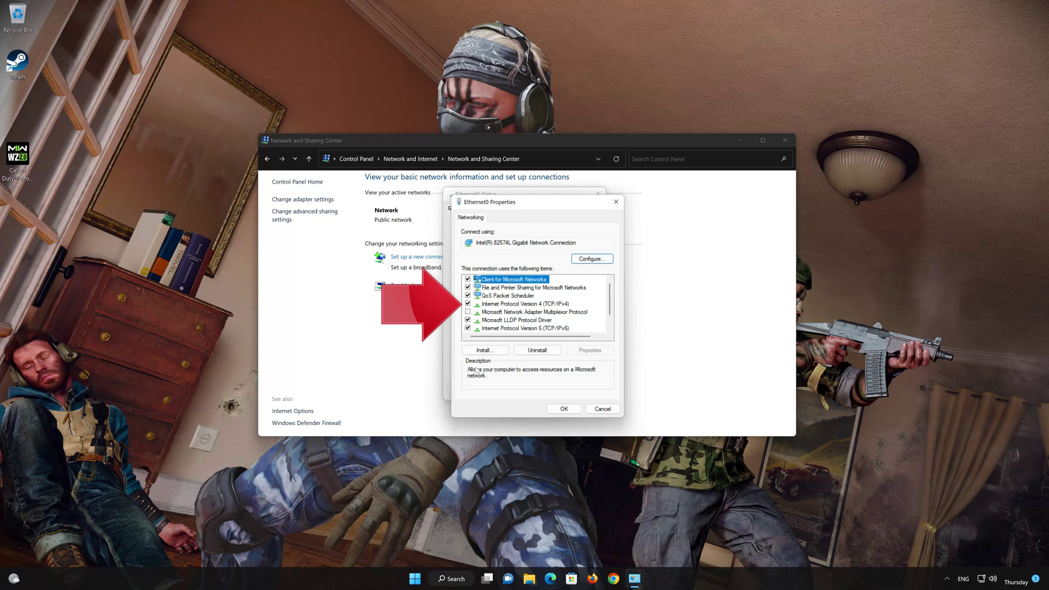
left_click(494, 304)
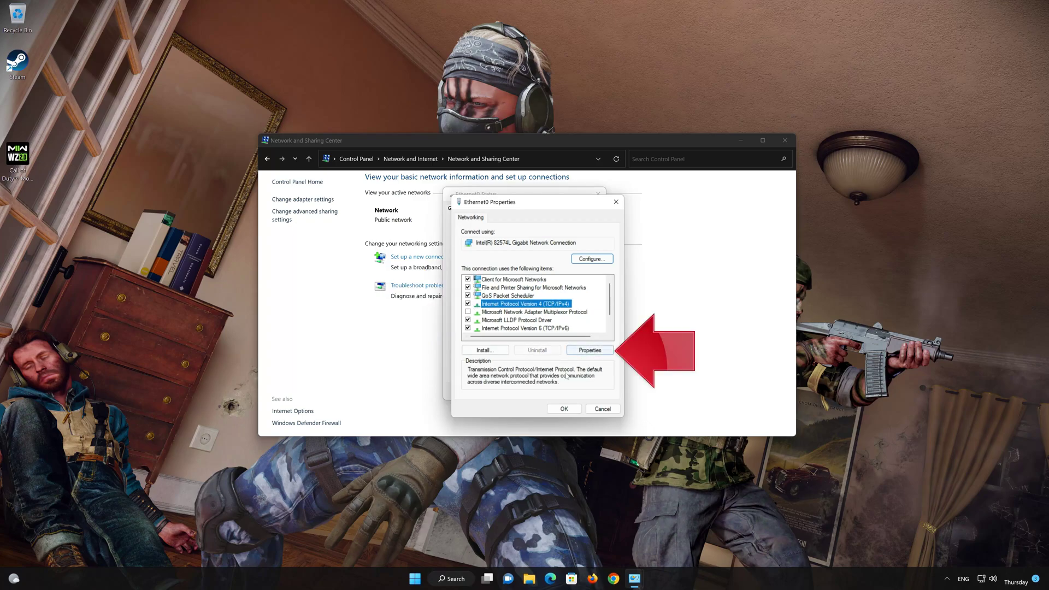
left_click(587, 354)
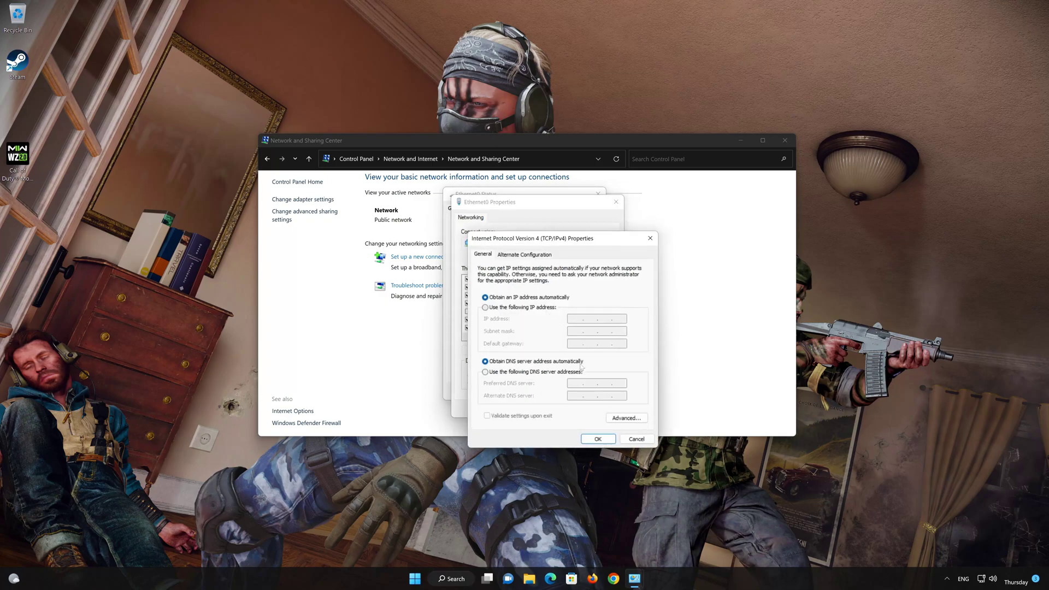
Step: Set Ethernet0's DNS to 8.8.8.8 preferred and 8.8.4.4 alternate, then close the dialogs
left_click(485, 372)
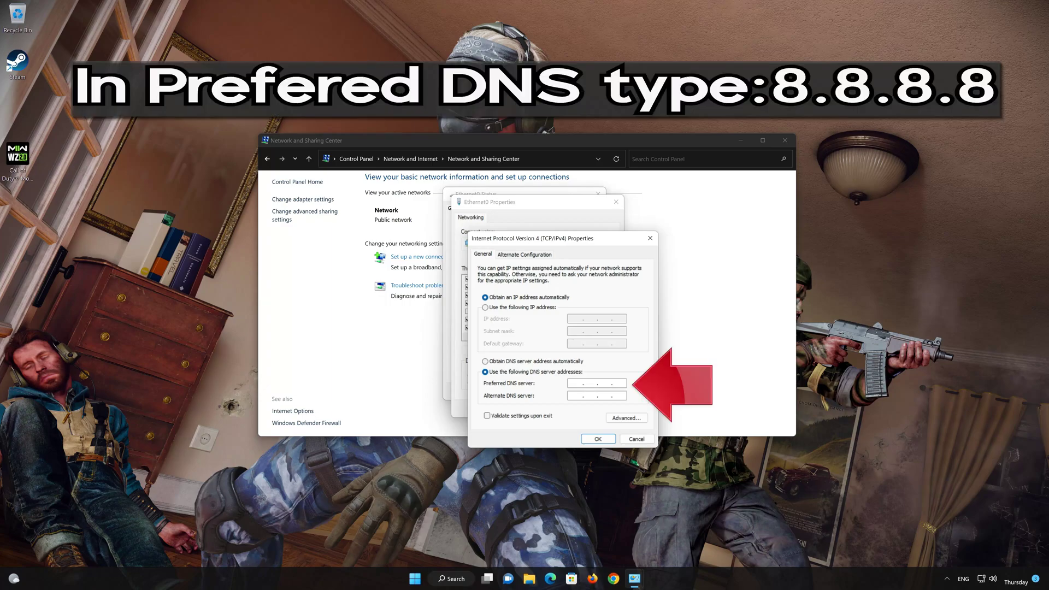
type("8.8.8.8")
left_click(573, 396)
type("8 . 8 . 8")
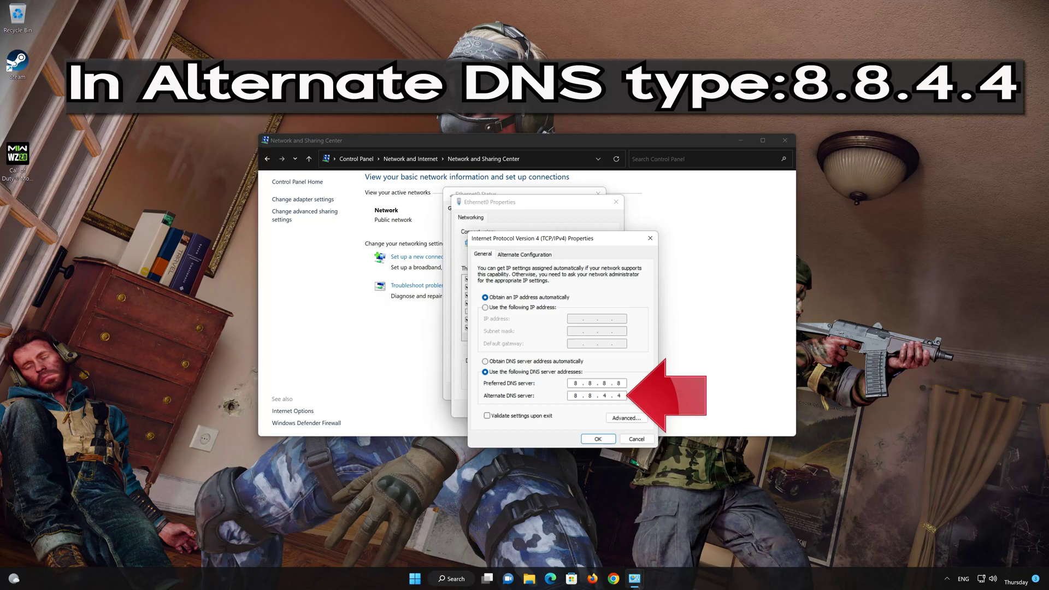
left_click(599, 439)
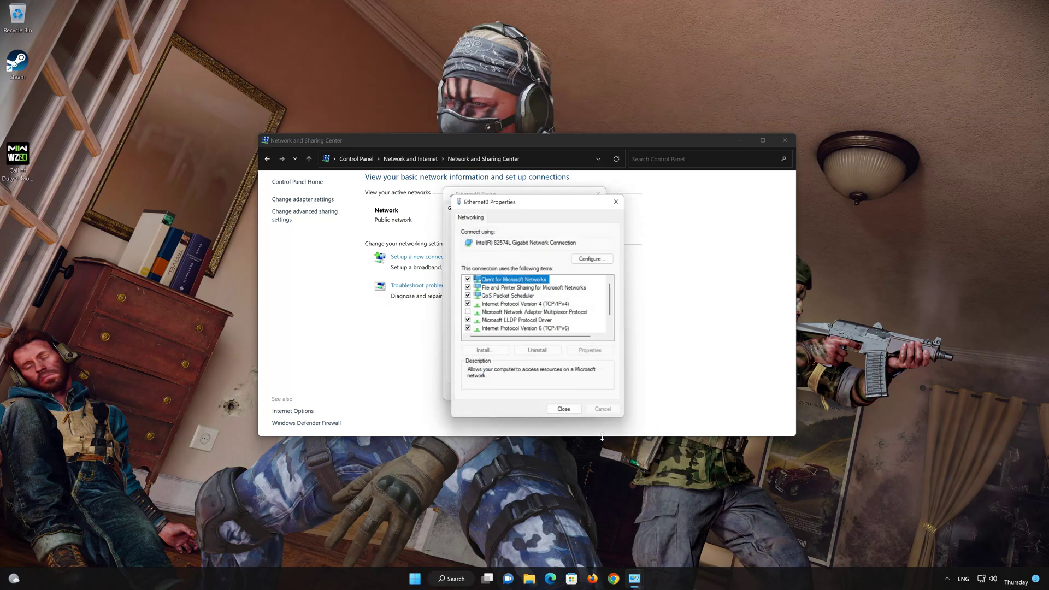
left_click(566, 412)
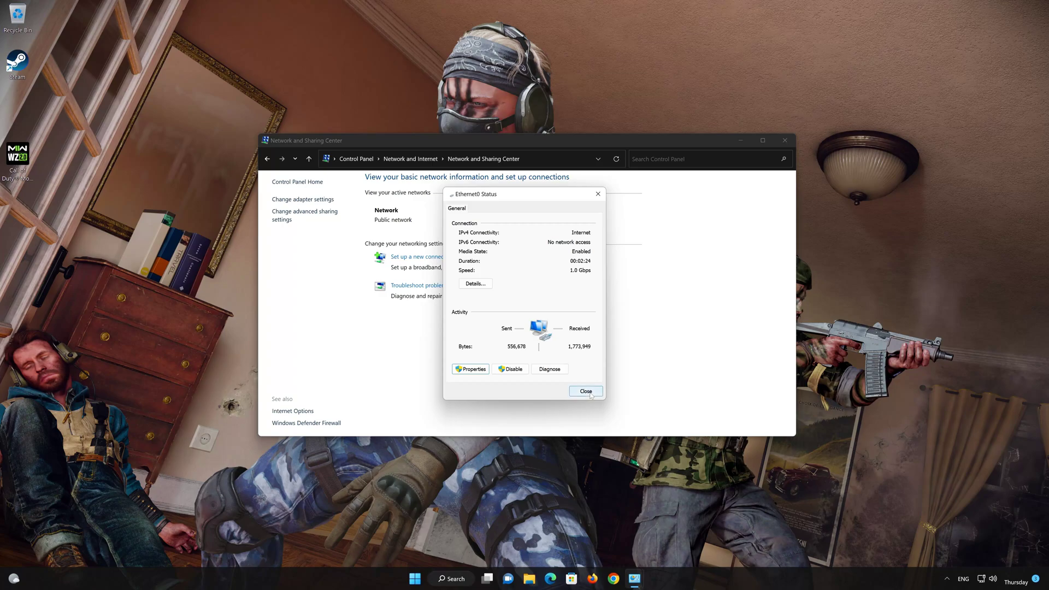
left_click(585, 391)
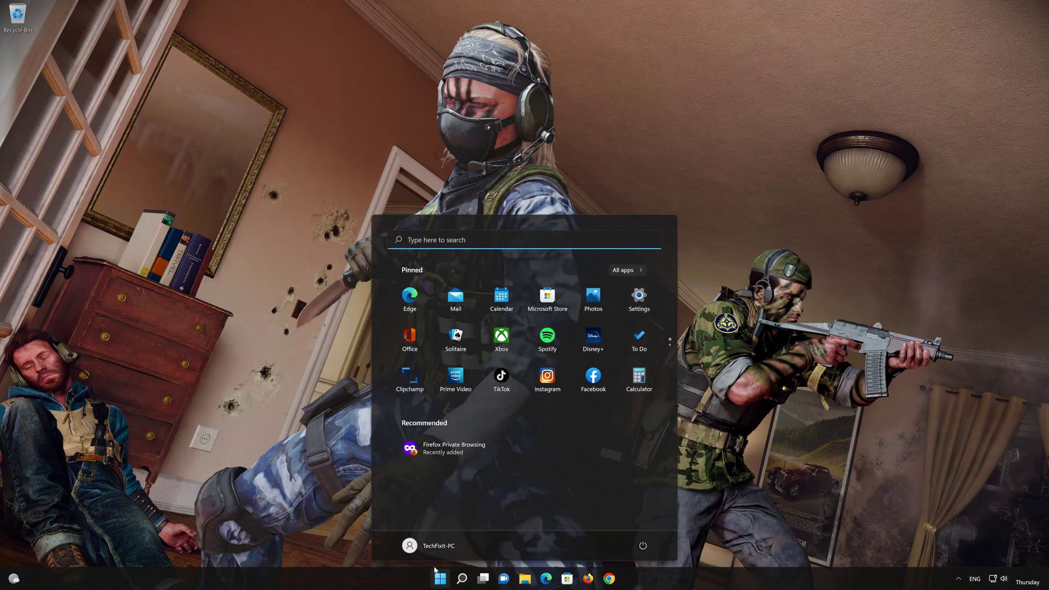
Step: Go to Network & internet > Advanced network settings in Windows Settings
left_click(637, 304)
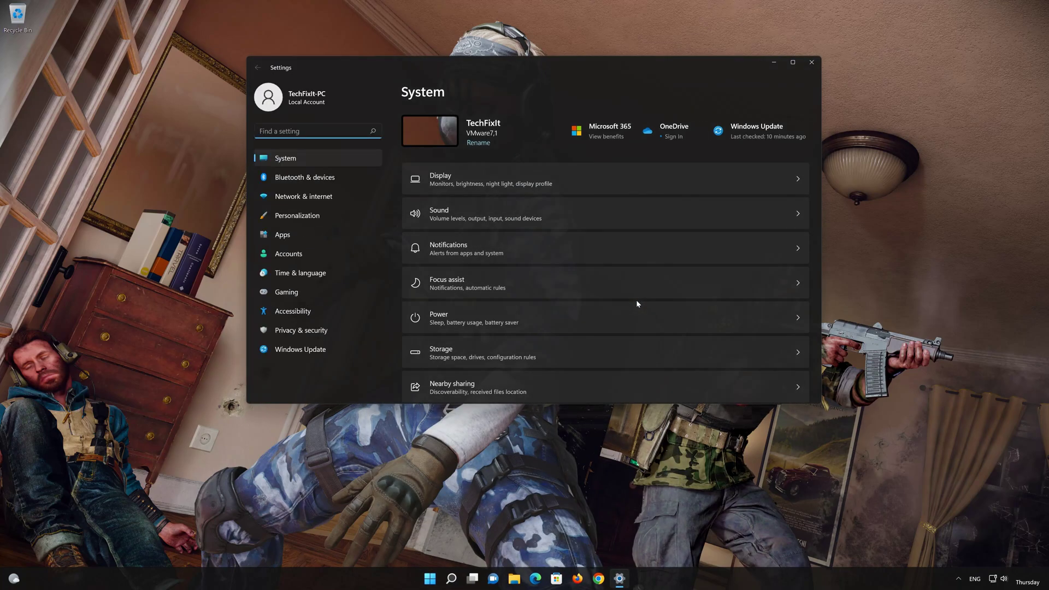
left_click(320, 201)
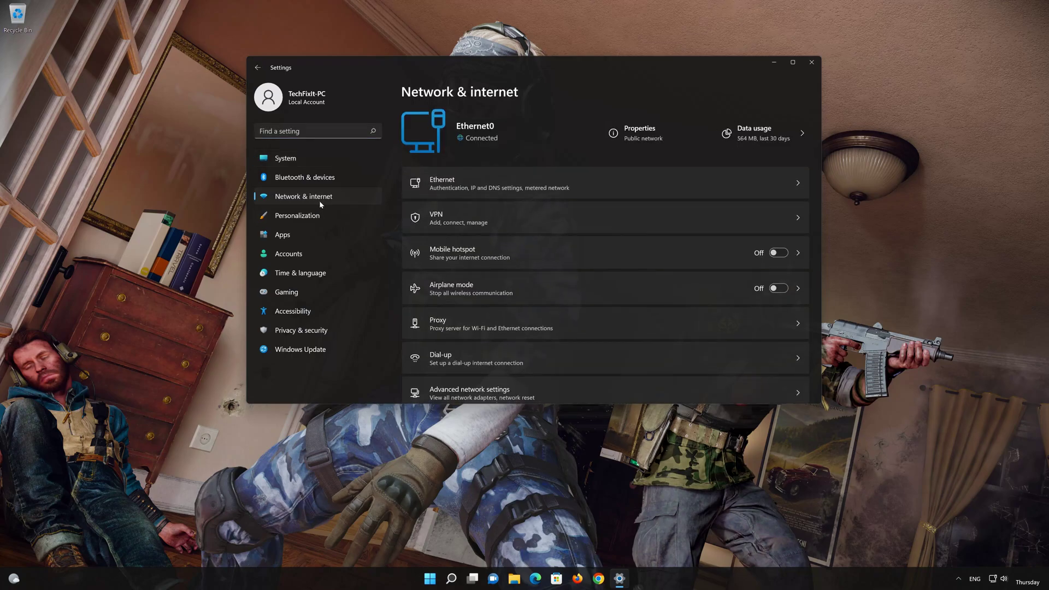
scroll(491, 247, "down", 1)
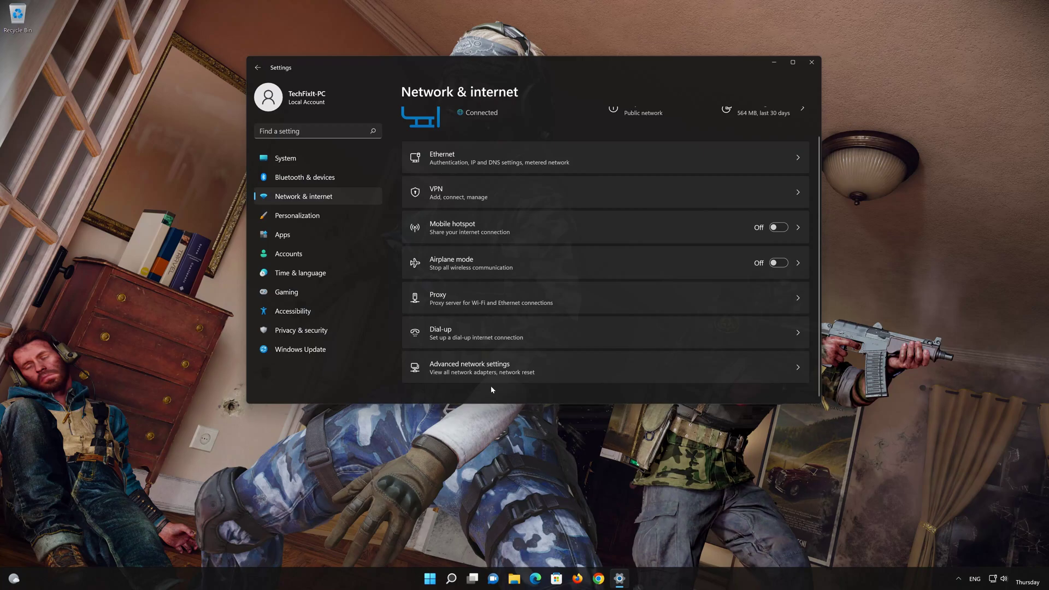
left_click(479, 376)
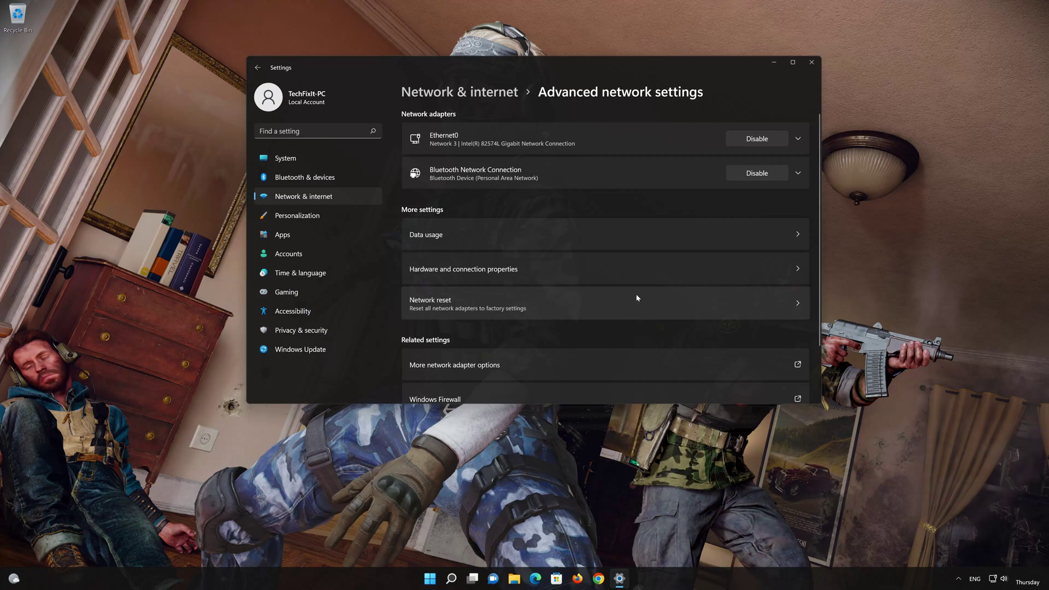
Step: Reset all network adapters with Network reset and dismiss the sign-out notice
left_click(486, 304)
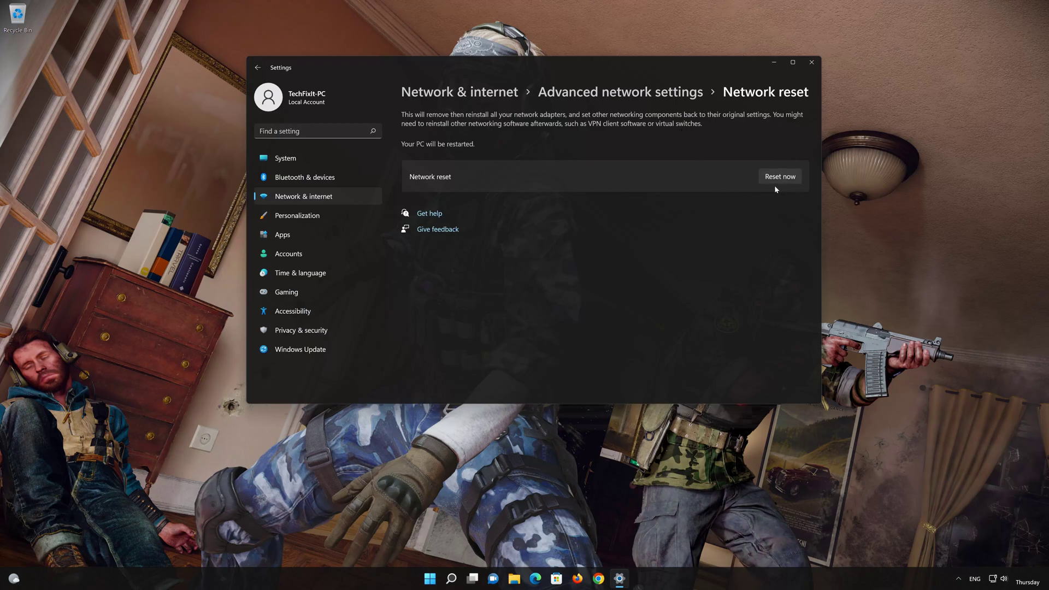
left_click(789, 178)
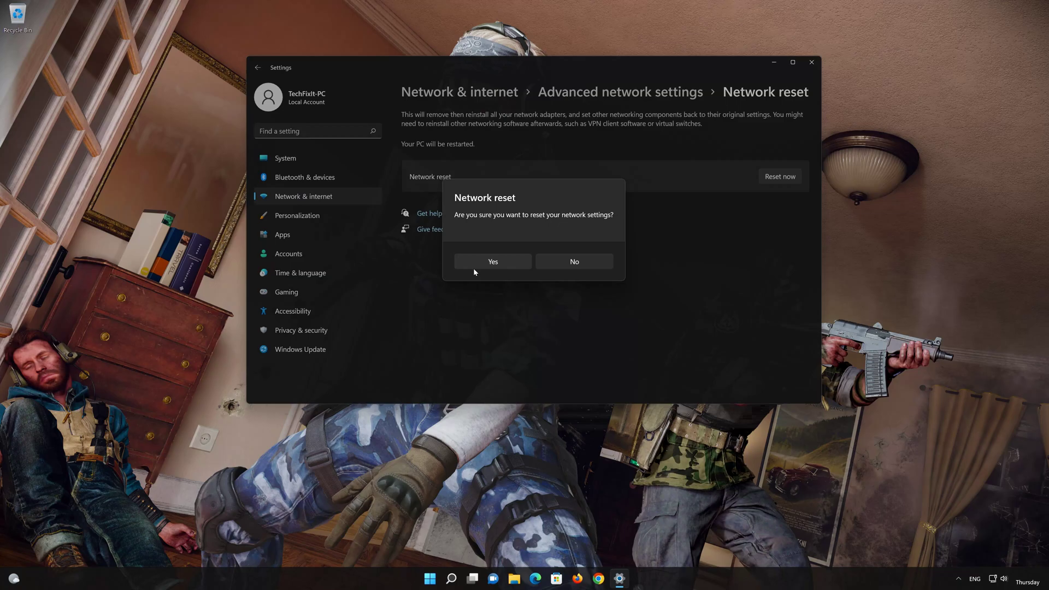
left_click(477, 265)
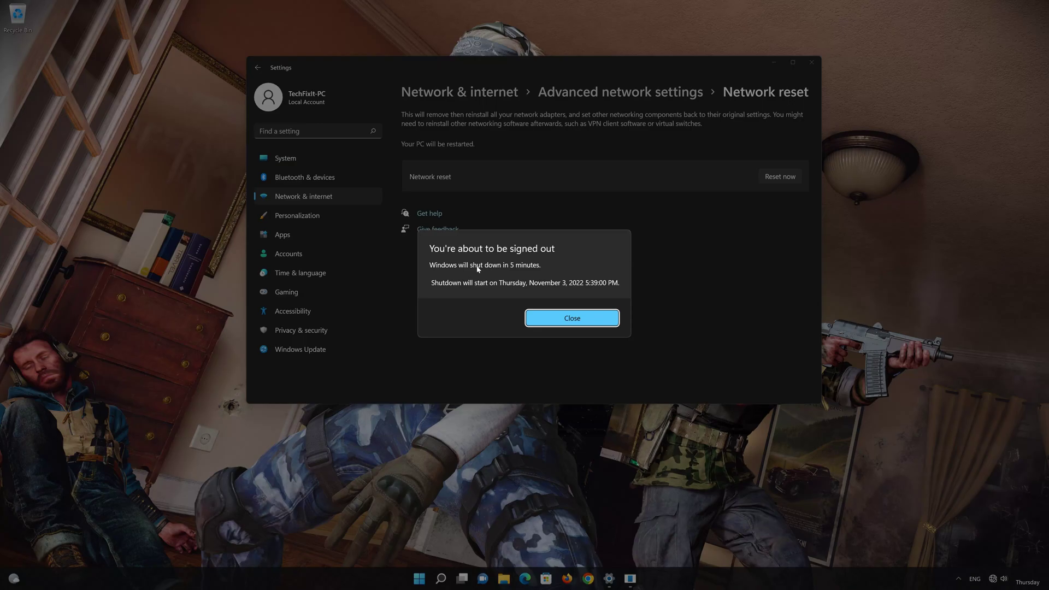
left_click(571, 319)
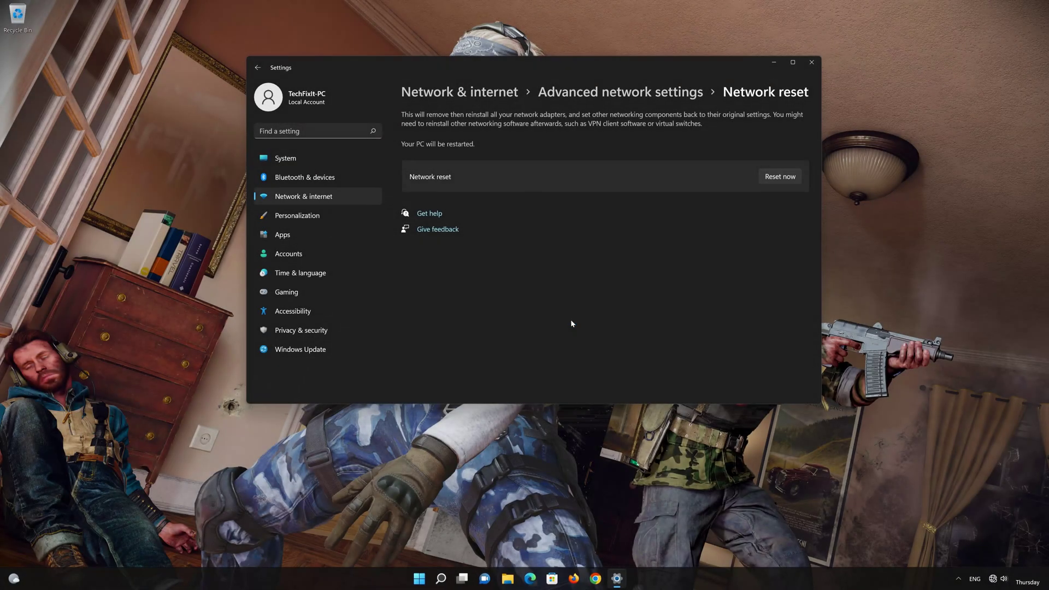
Step: Close Settings and bring up the Start menu's power options
left_click(811, 63)
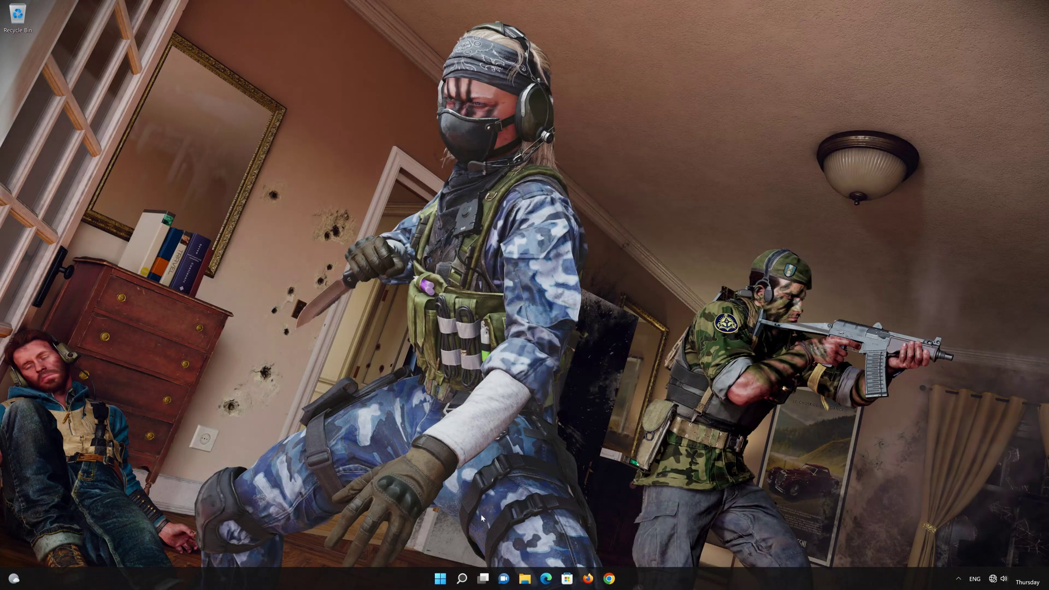
left_click(440, 578)
left_click(643, 546)
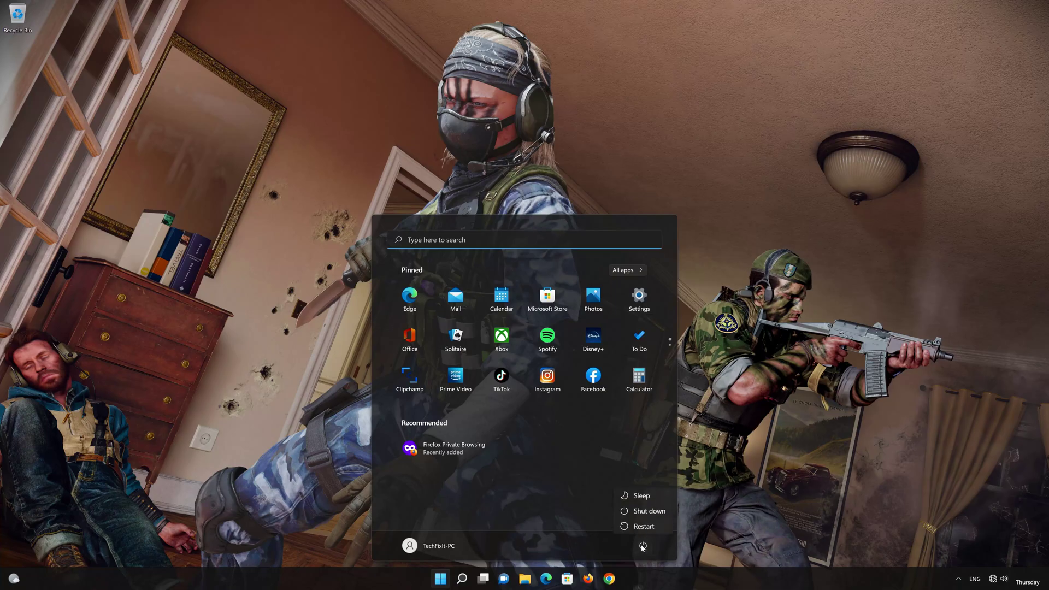